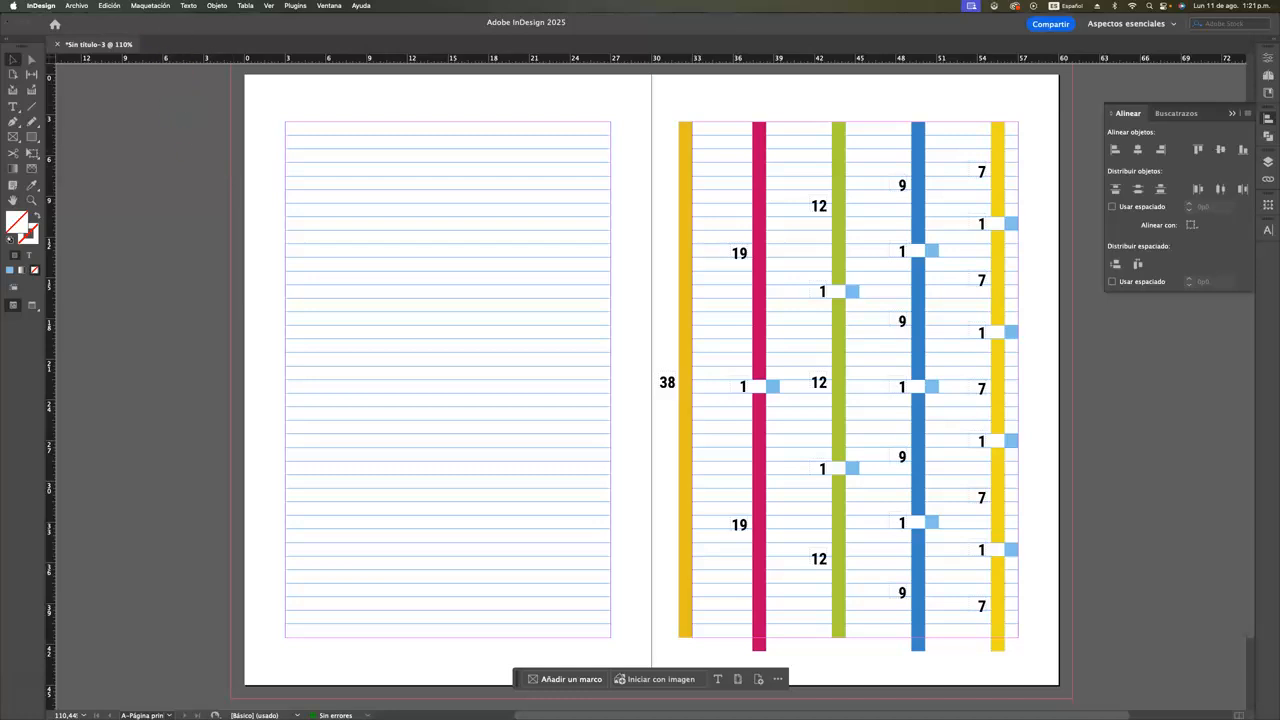
Create ruler guides dividing the master spread into 2 rows with a 1p0 gutter, fitted to the margins
left_click(139, 6)
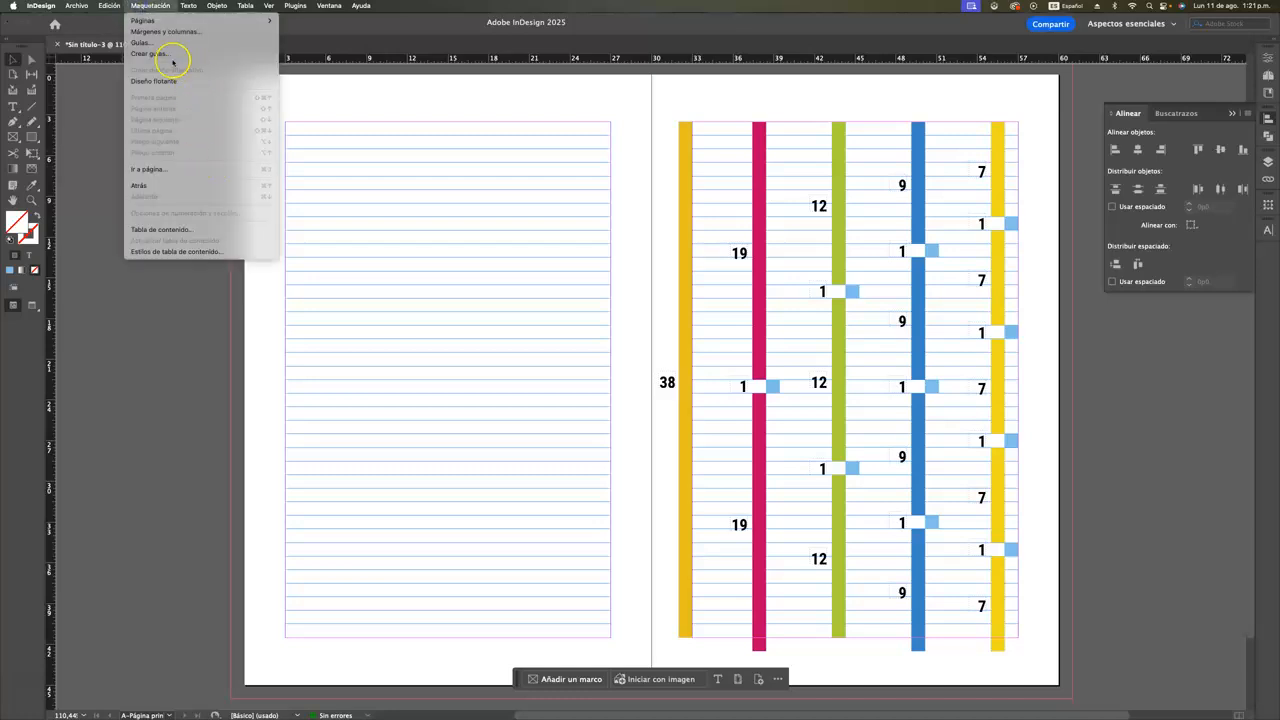
left_click(150, 54)
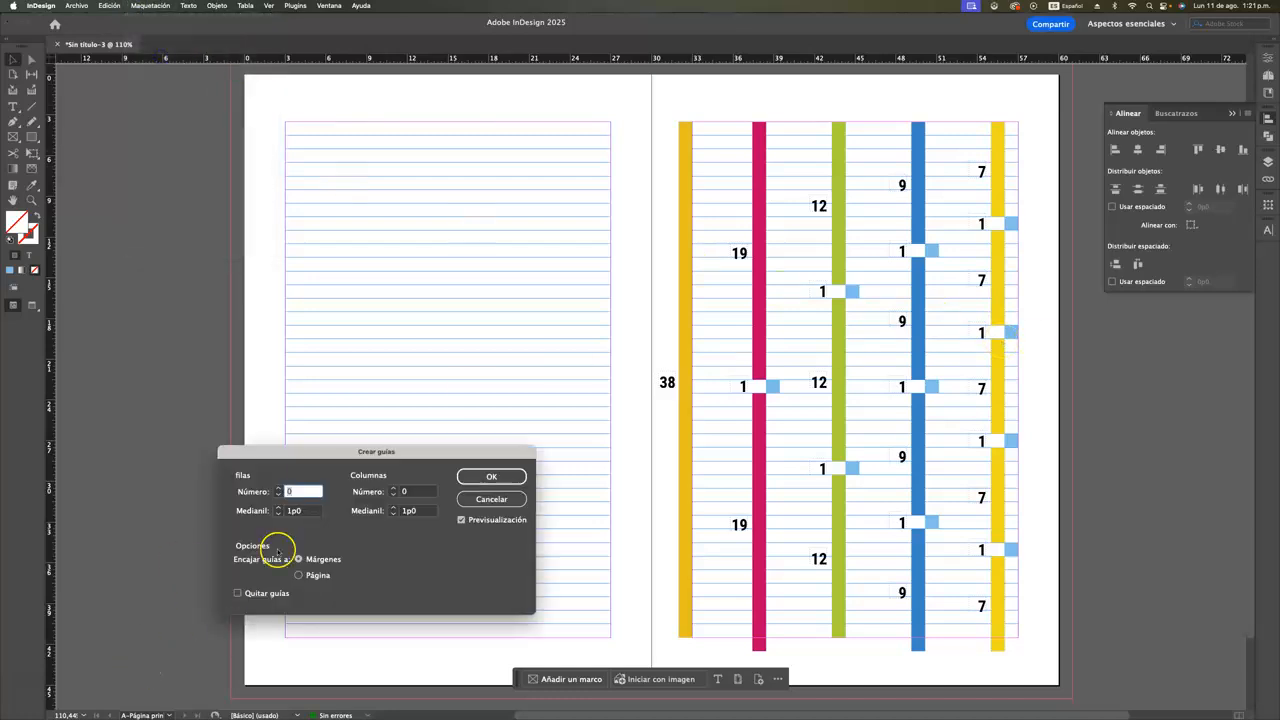
type("2")
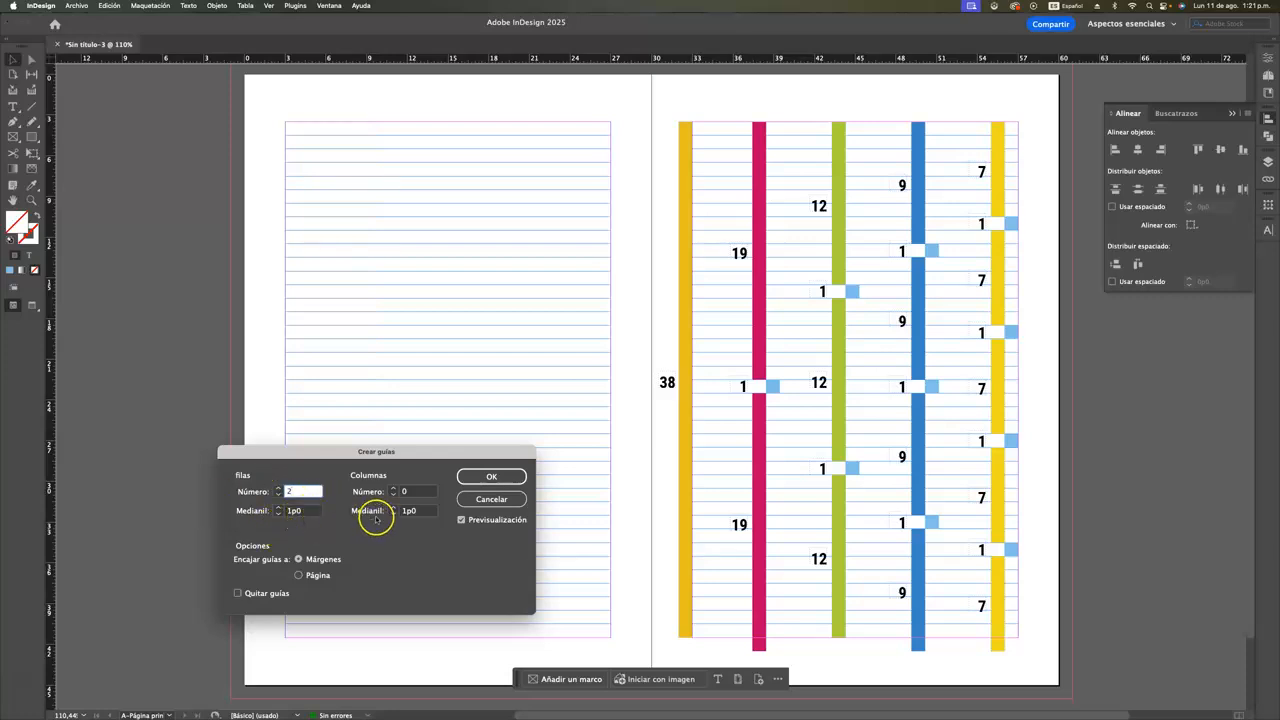
left_click(491, 477)
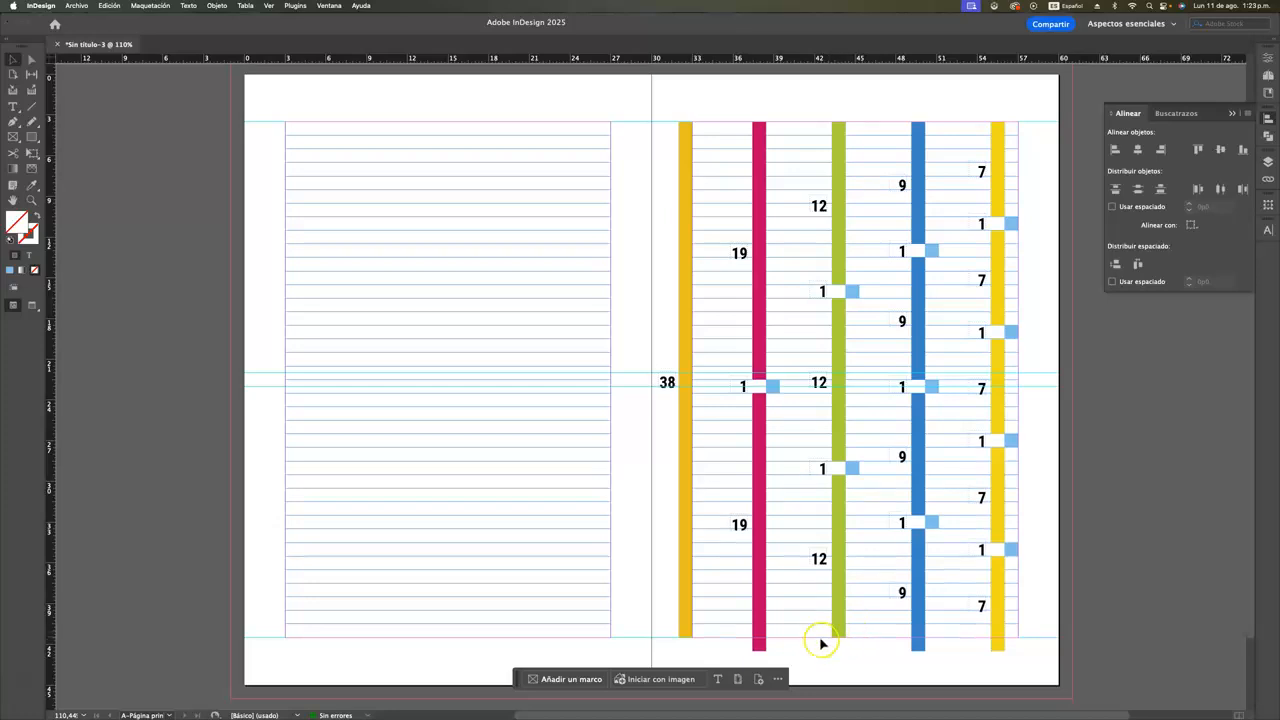
Replace the existing guides with guides for 3 rows, with a 1p0 gutter and fitted to the margins
left_click(145, 6)
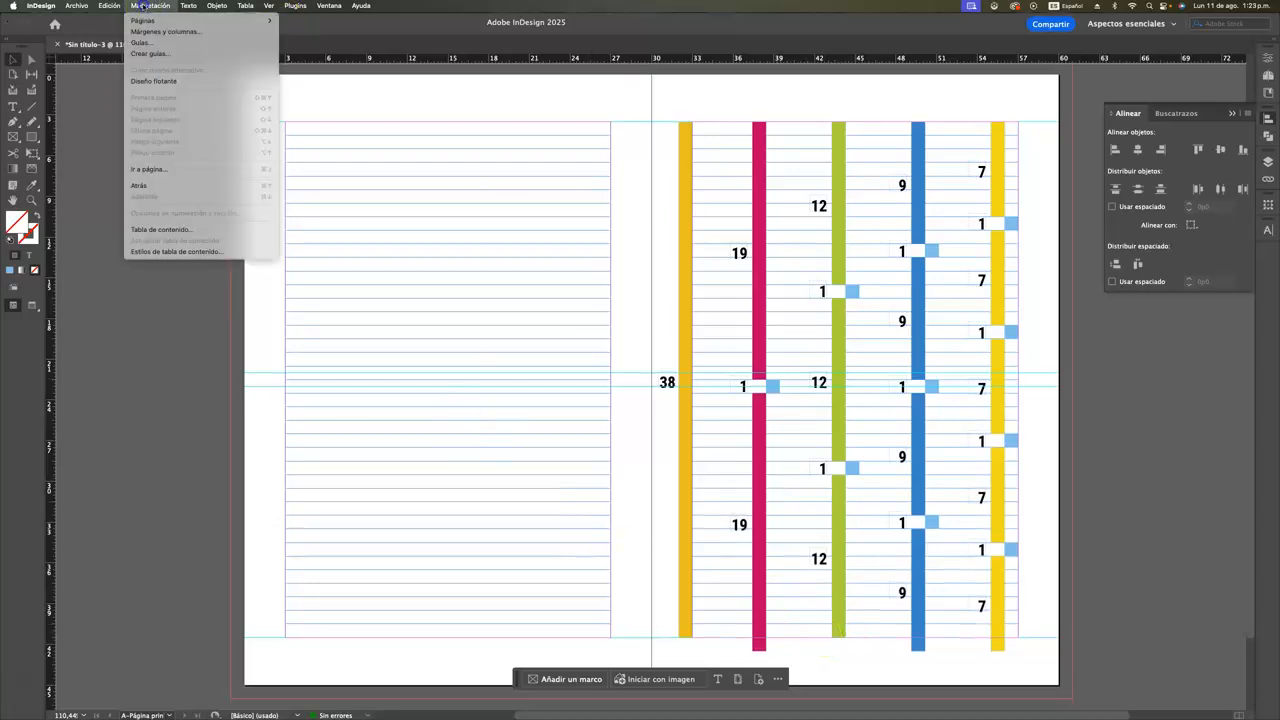
left_click(171, 53)
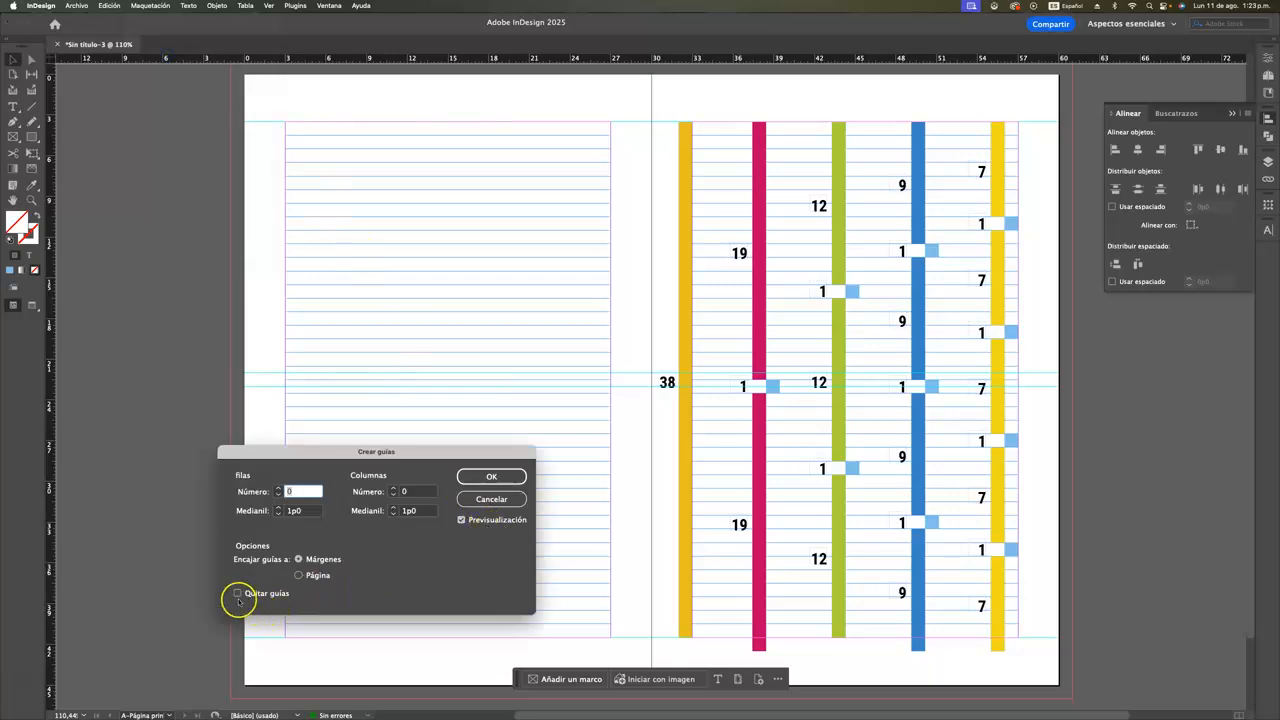
left_click(237, 594)
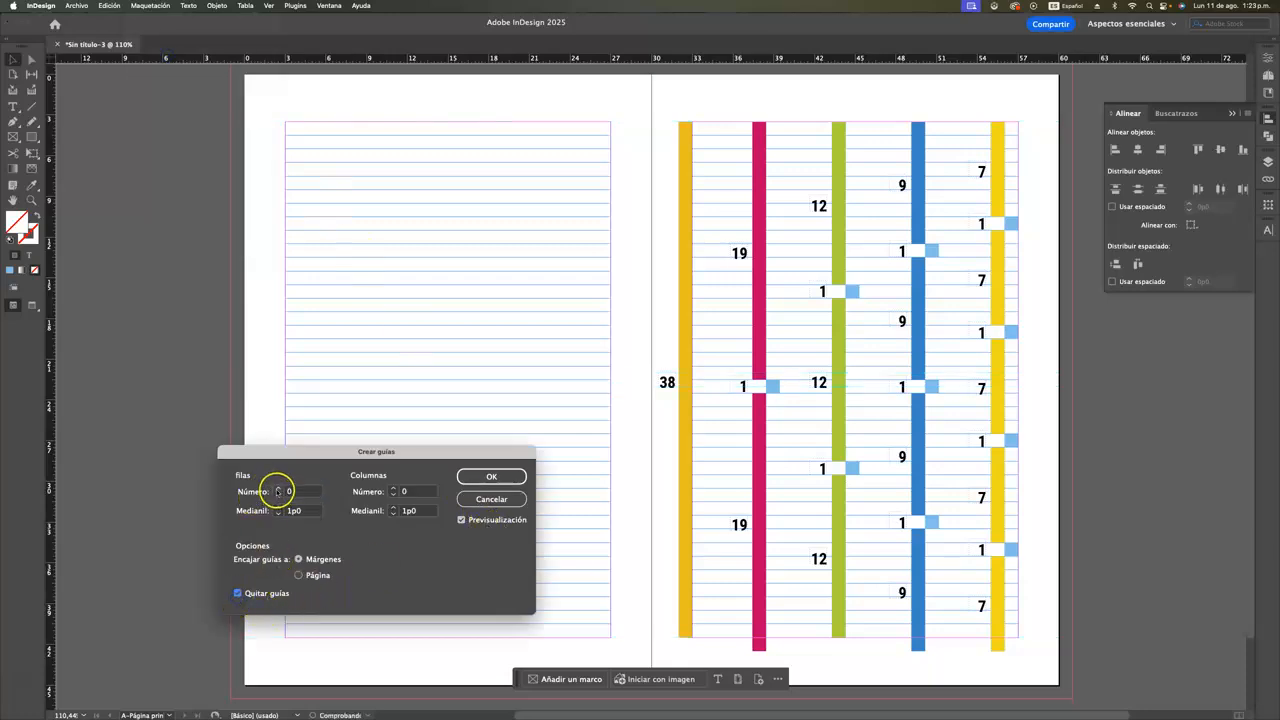
left_click(278, 488)
left_click(278, 488)
left_click(278, 488)
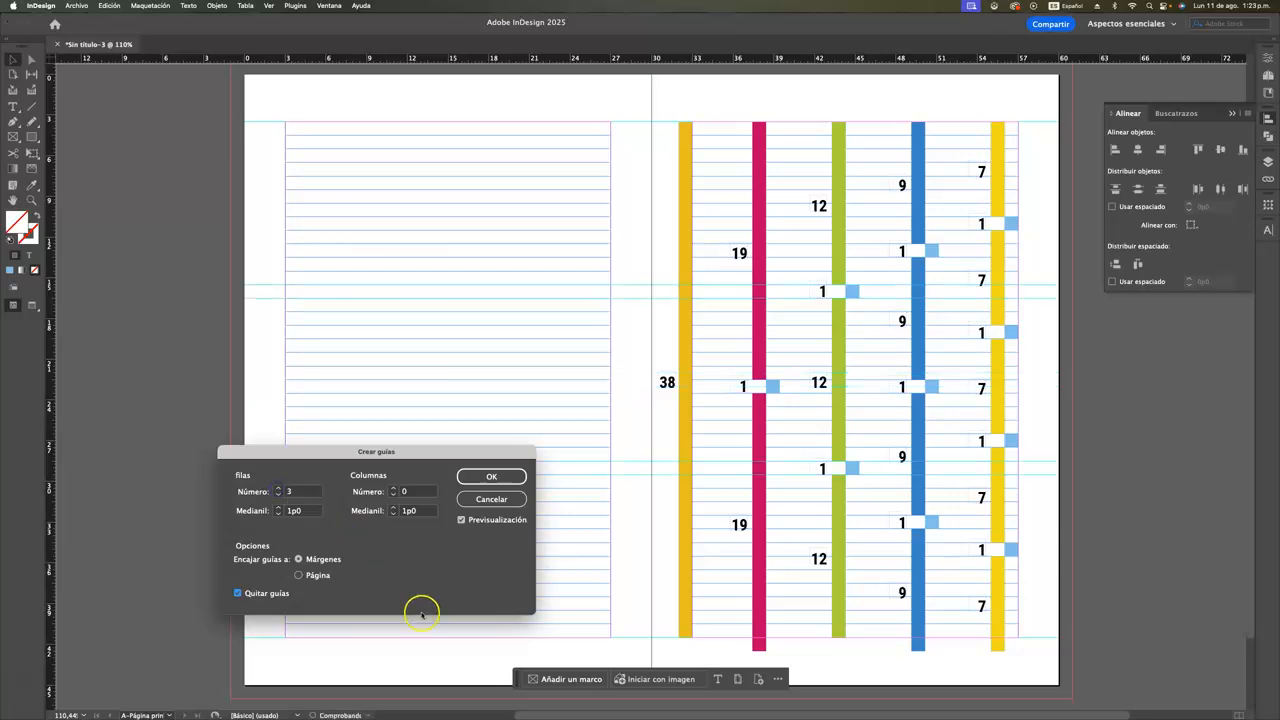
left_click(481, 476)
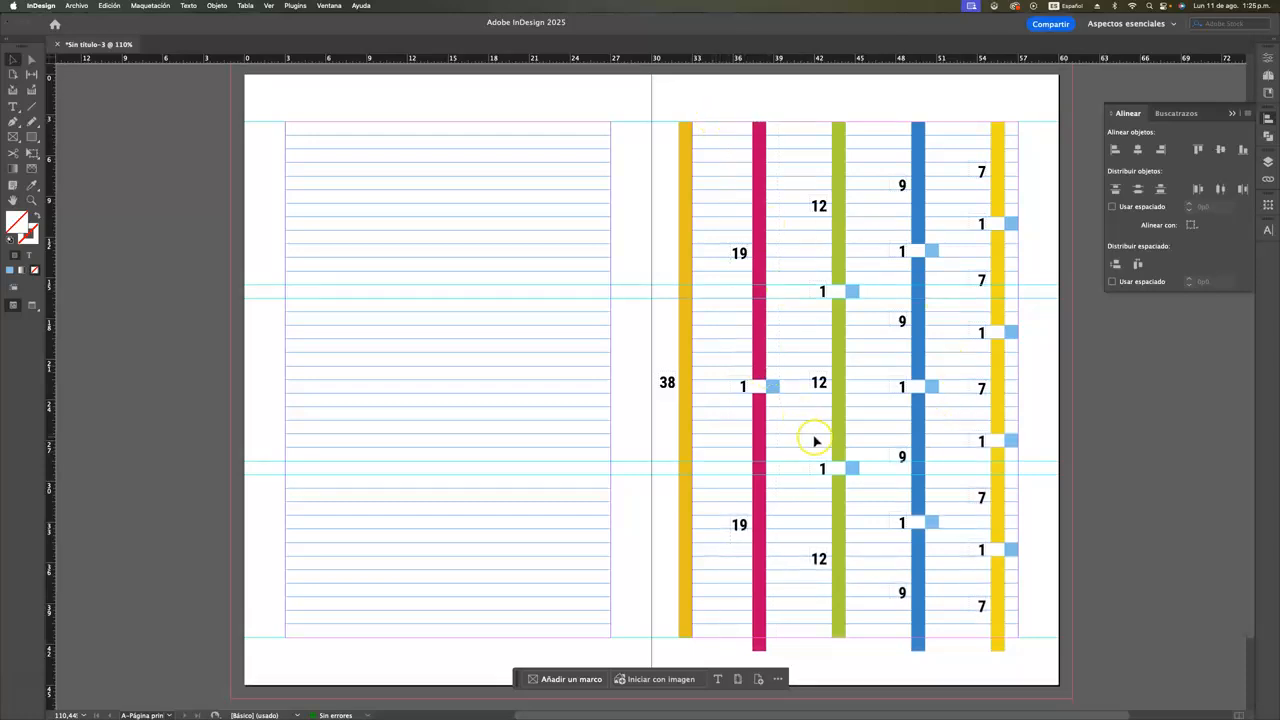
Remove all ruler guides from the spread by creating zero rows and columns with existing guides cleared
left_click(146, 7)
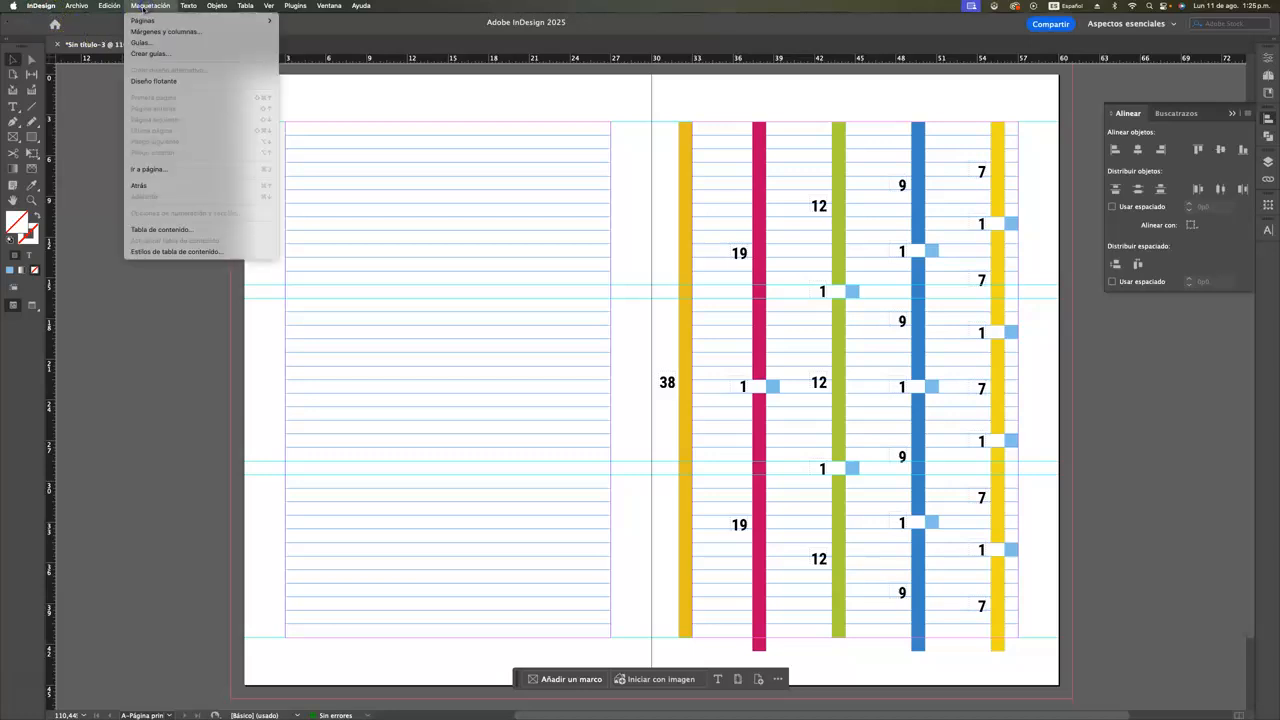
left_click(151, 53)
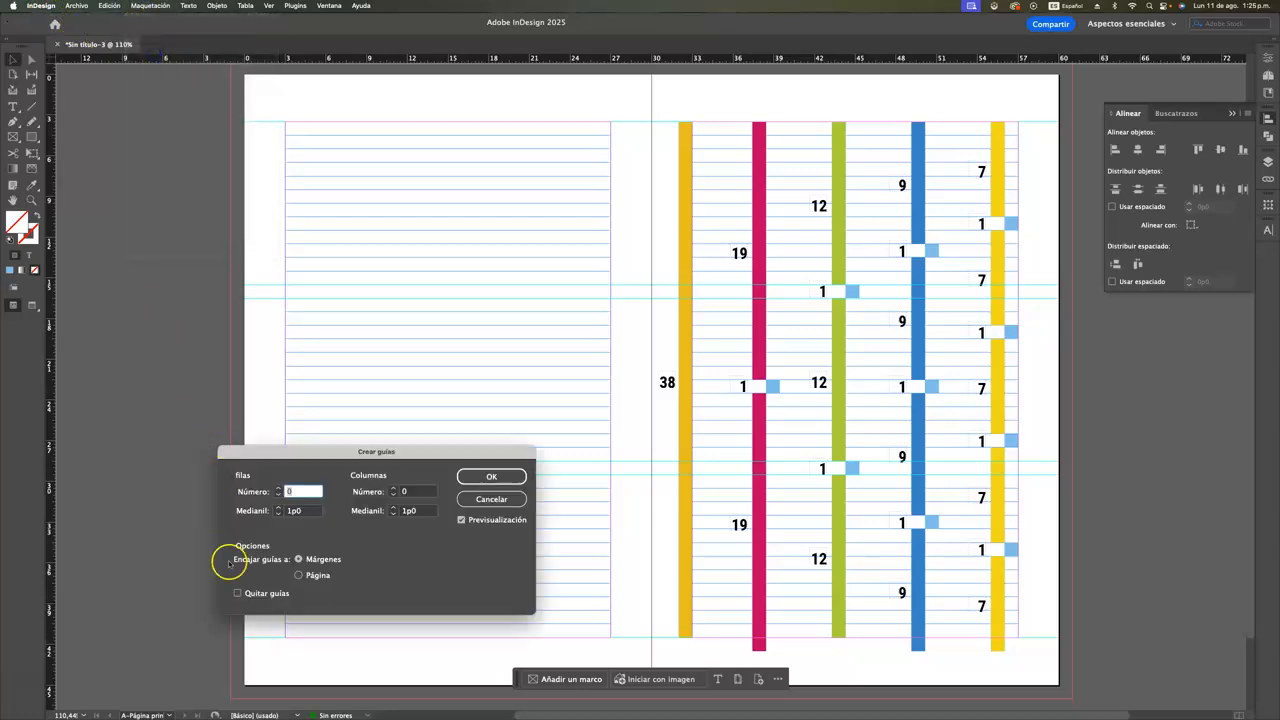
left_click(238, 593)
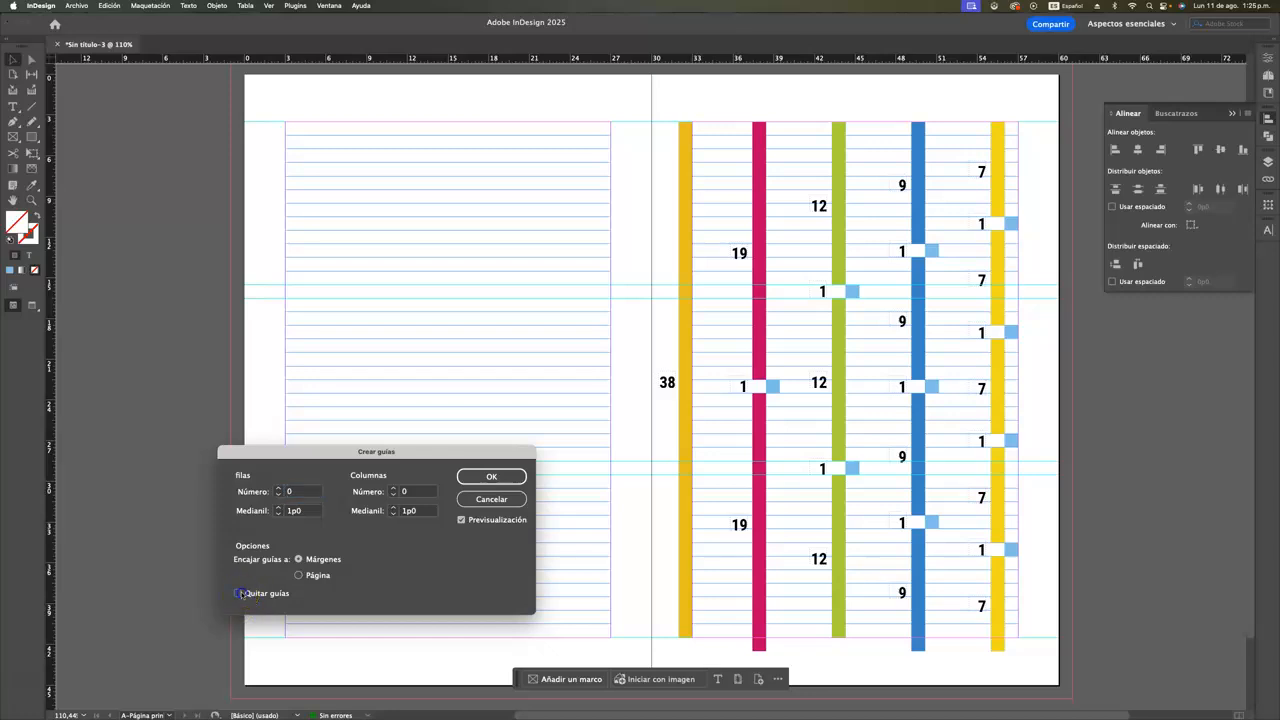
left_click(495, 476)
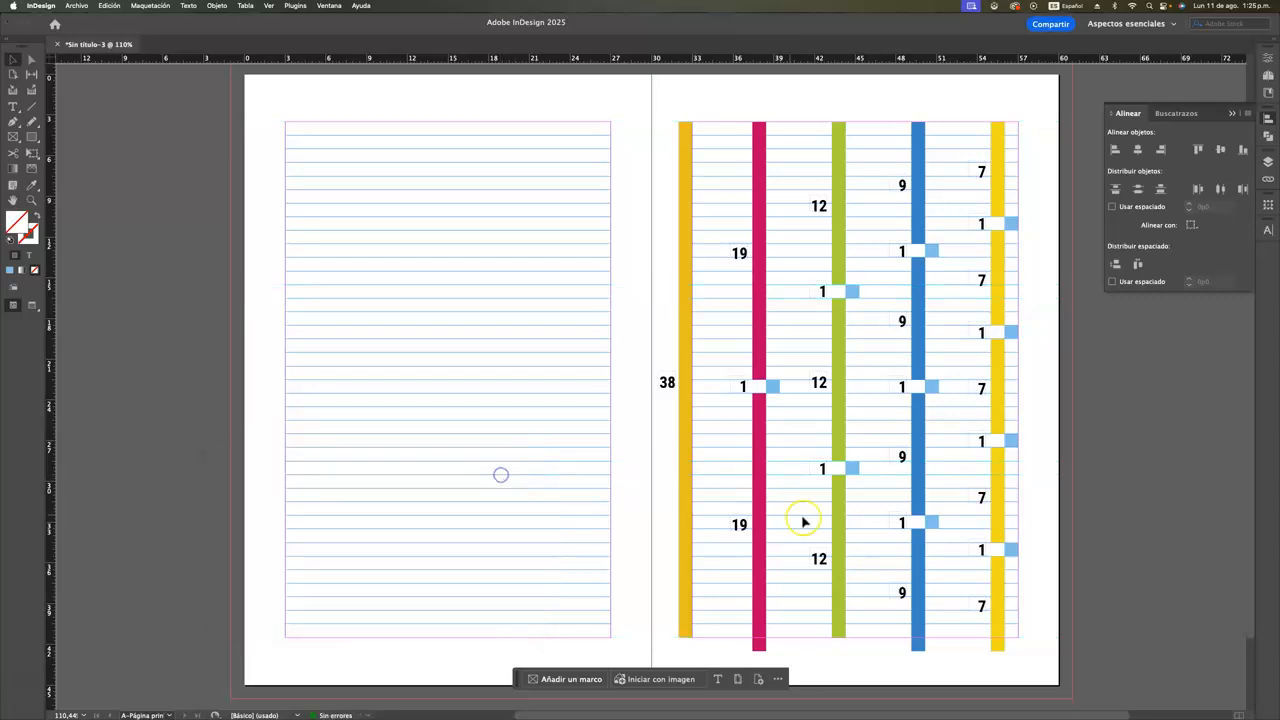
Set the spread's top margin to 3p0 in the margin and column settings, with the preview on
left_click(151, 6)
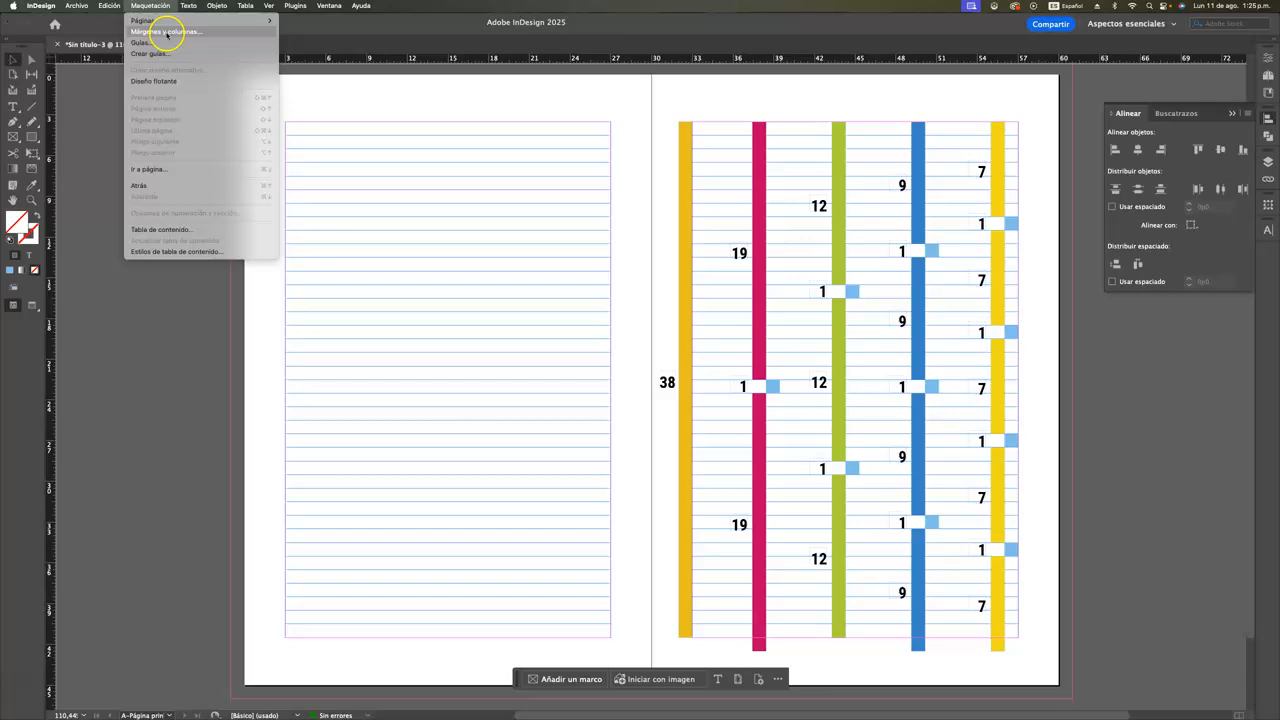
left_click(168, 32)
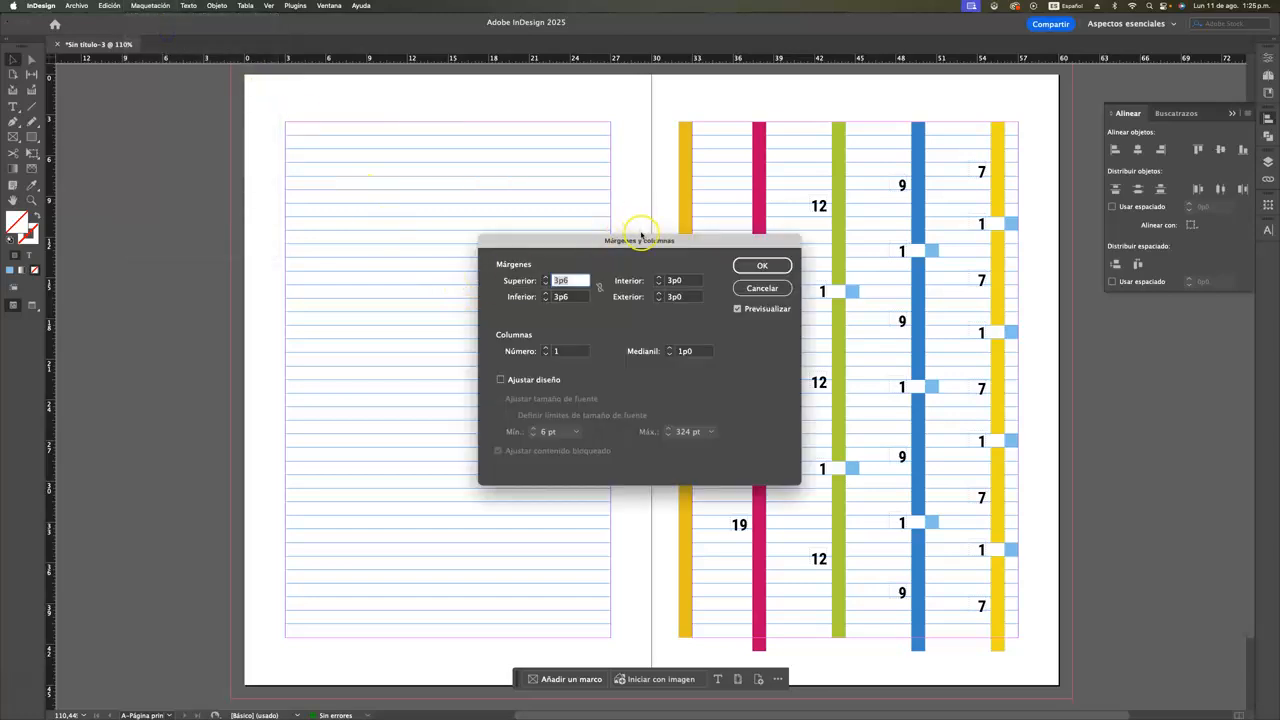
left_click_drag(628, 248, 412, 277)
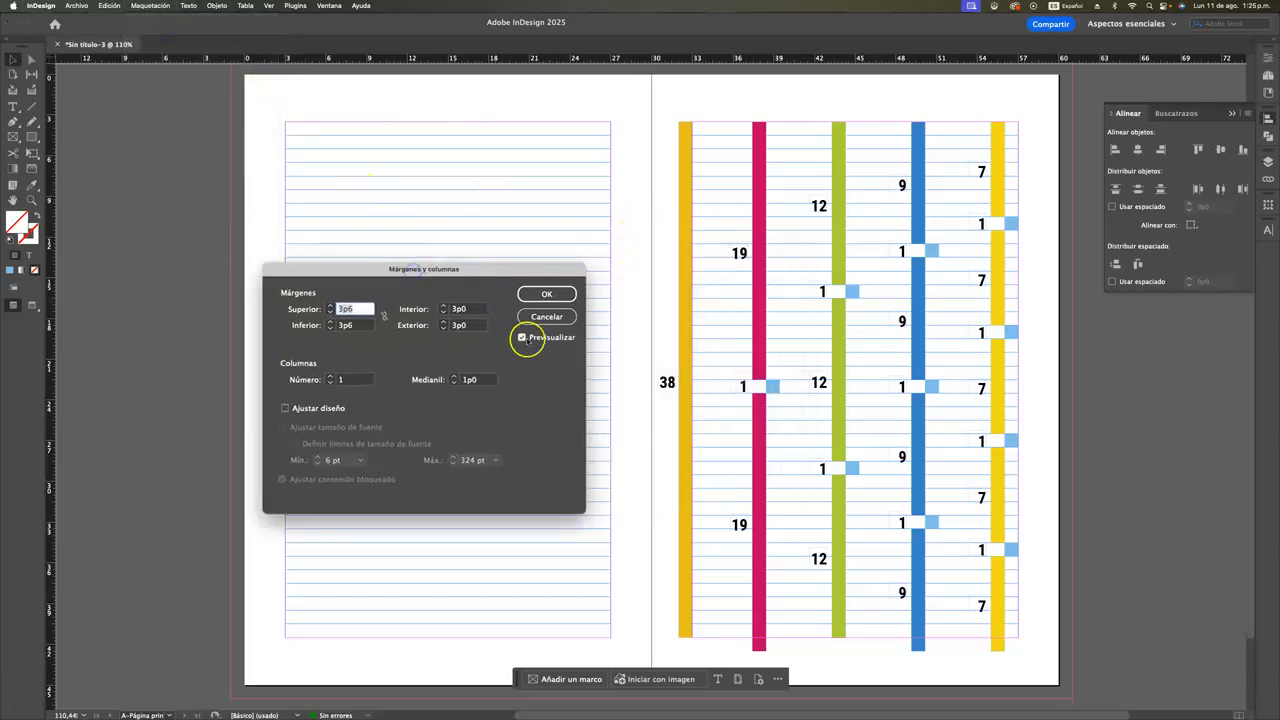
left_click_drag(337, 310, 379, 314)
left_click_drag(350, 276, 355, 277)
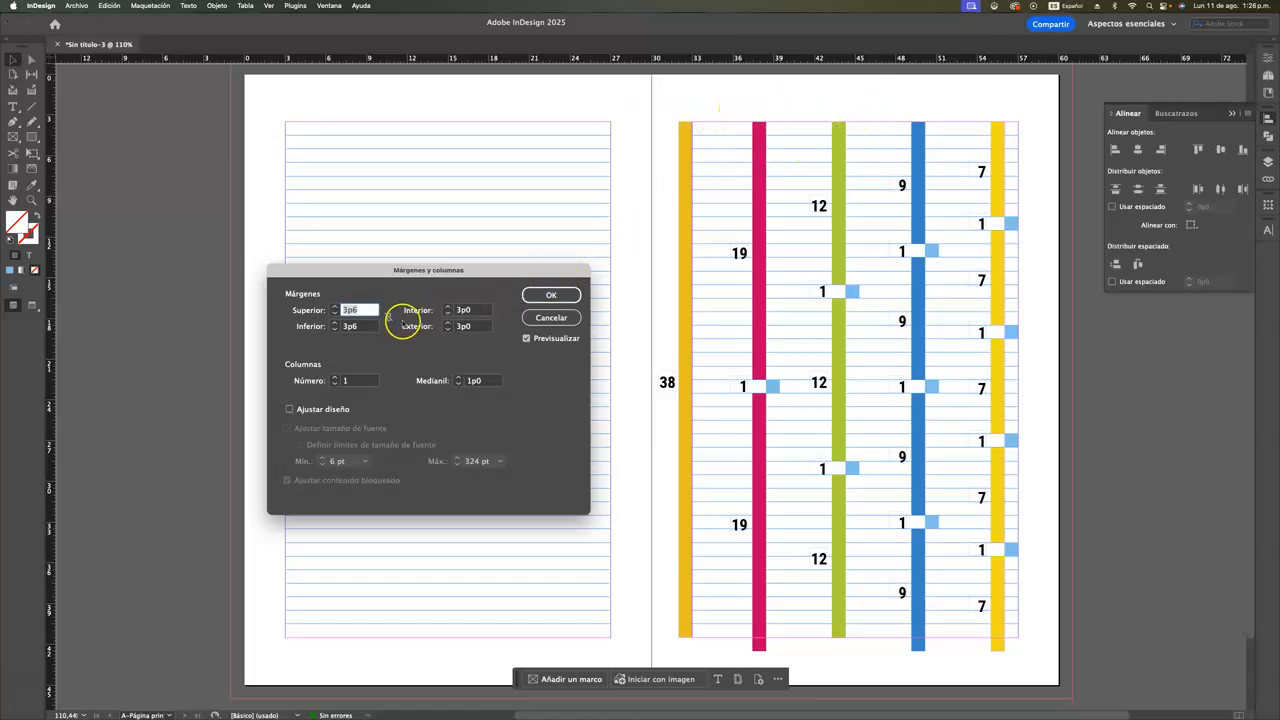
left_click(335, 314)
left_click(335, 314)
left_click(335, 314)
left_click(335, 314)
left_click(335, 314)
left_click(335, 314)
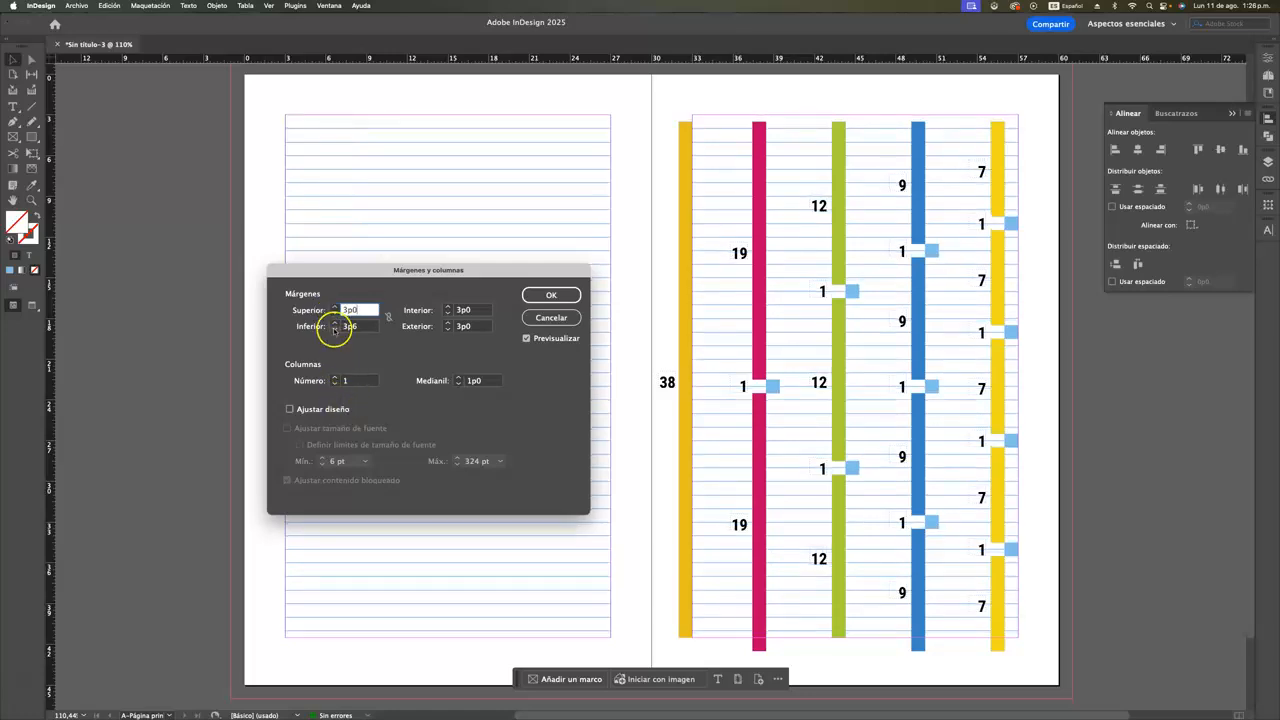
Set the bottom margin to 3p0 and apply the new margins to the spread
left_click(335, 329)
left_click(335, 329)
left_click(335, 329)
left_click(335, 329)
left_click(335, 329)
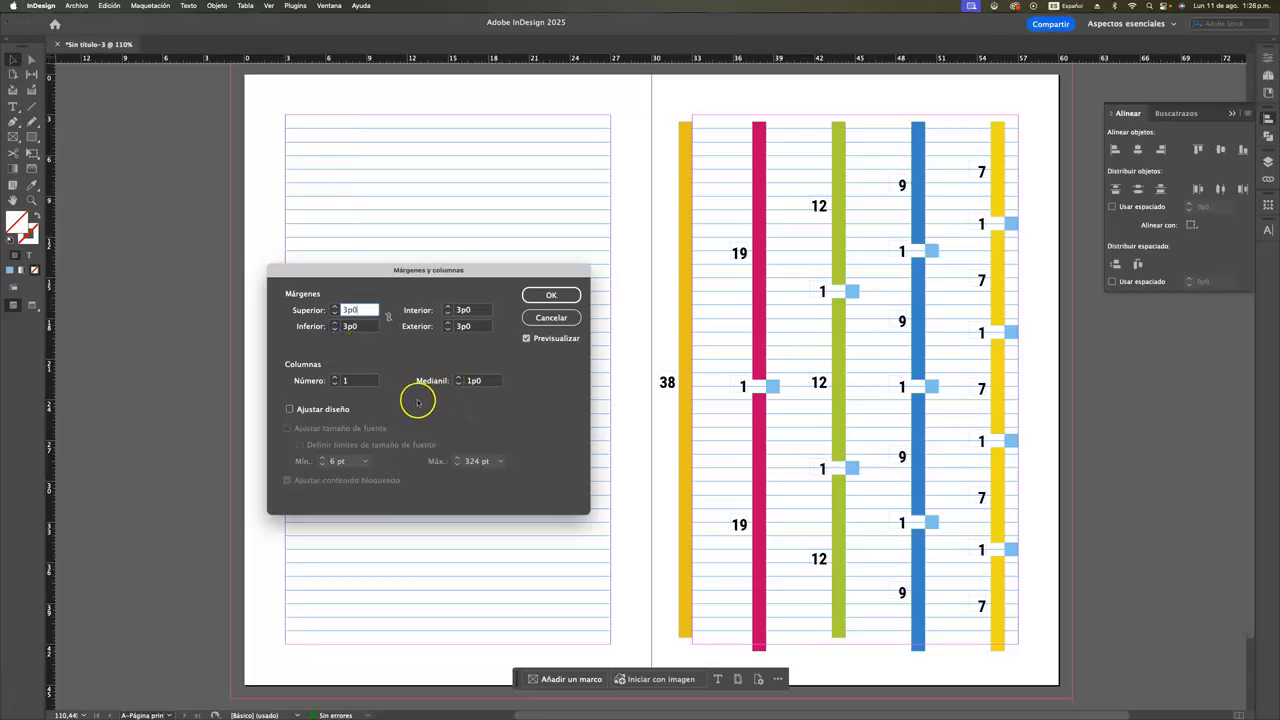
left_click(550, 295)
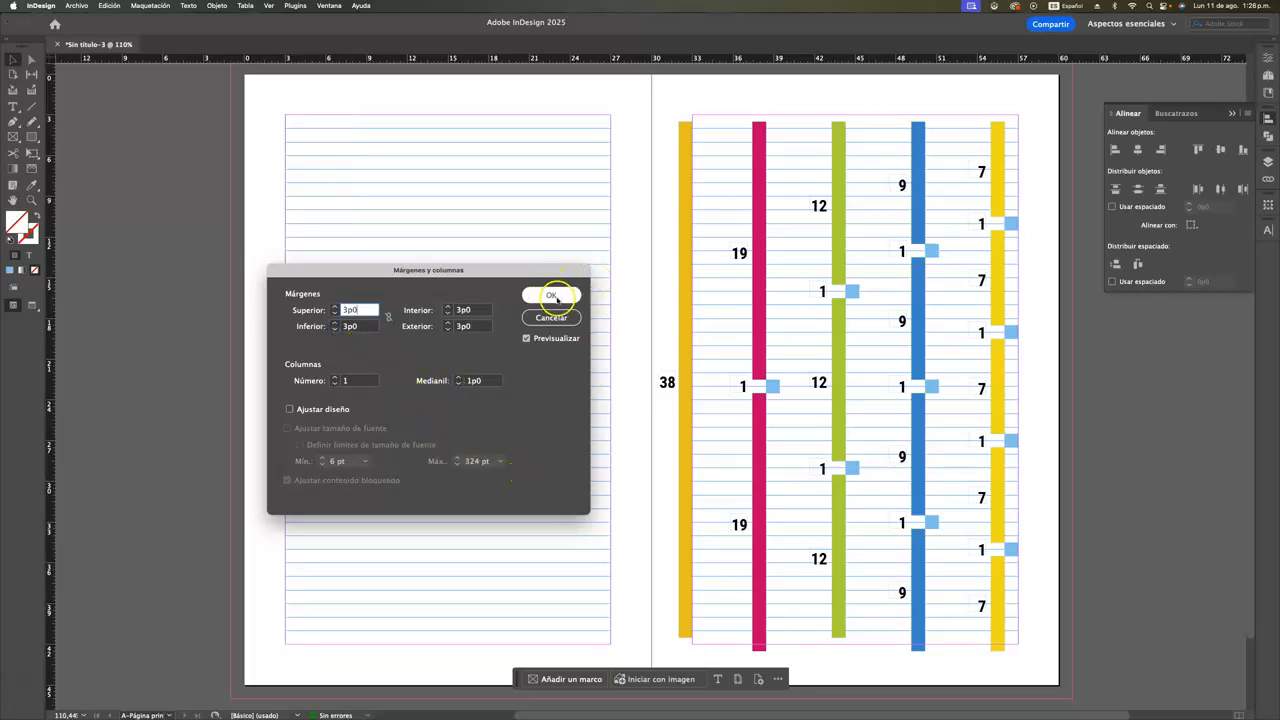
left_click(556, 297)
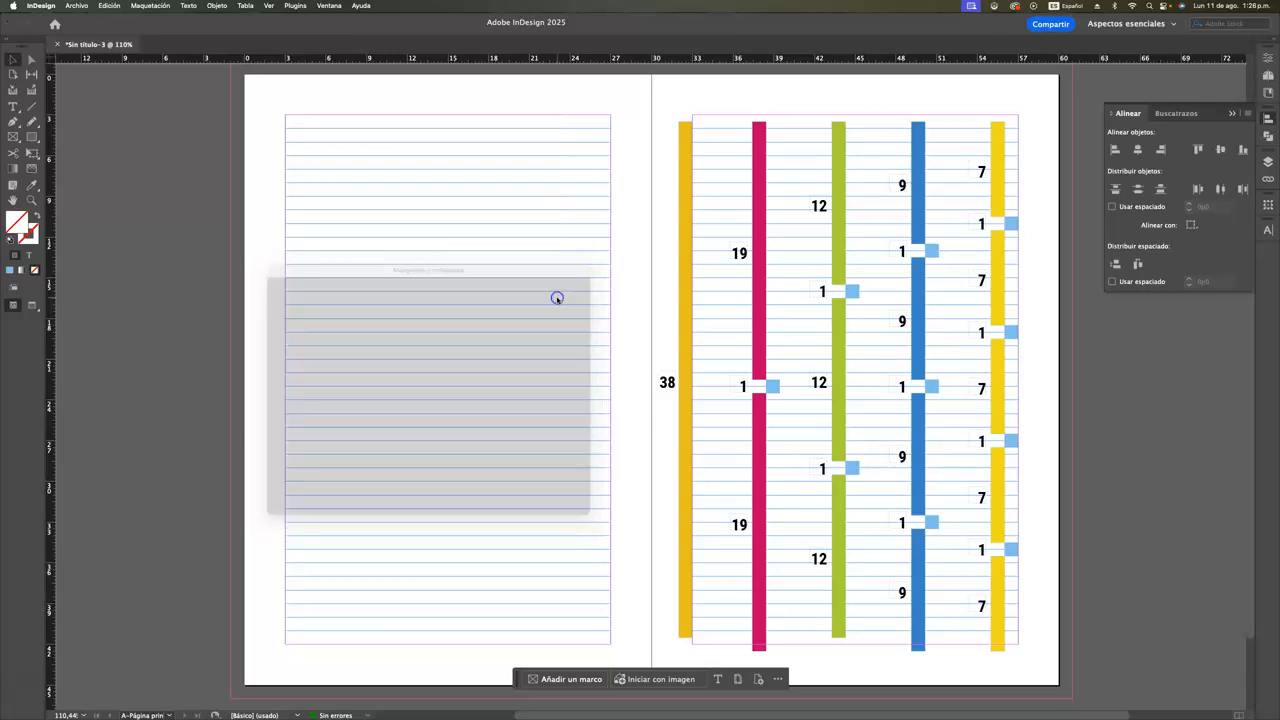
Move all the coloured bars and their number labels up together so their tops meet the top margin
left_click_drag(1045, 663, 668, 116)
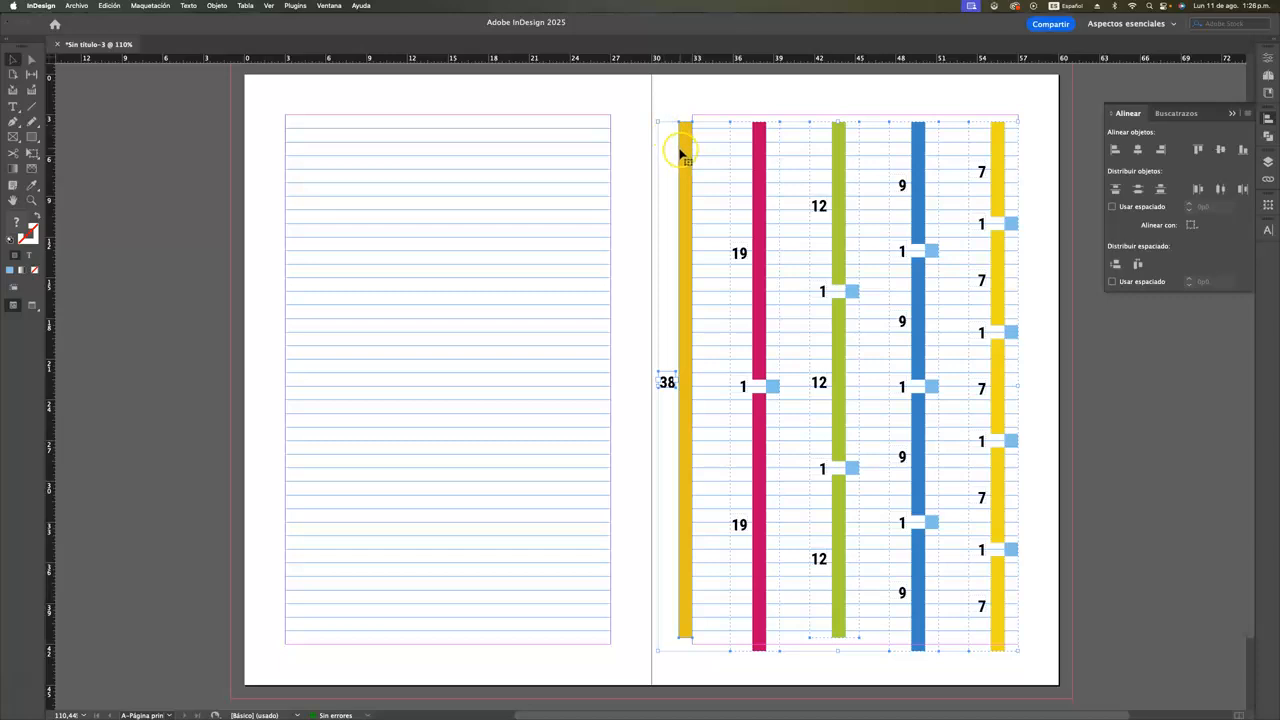
left_click_drag(684, 148, 684, 137)
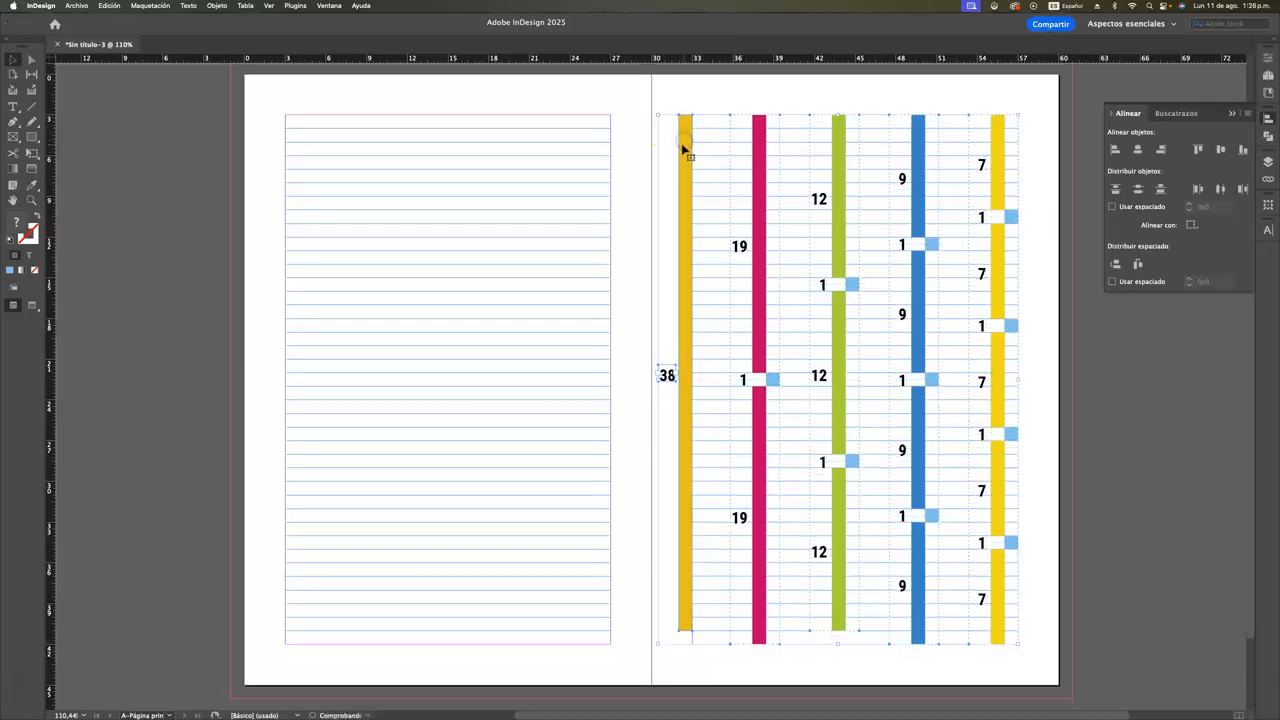
left_click(1049, 523)
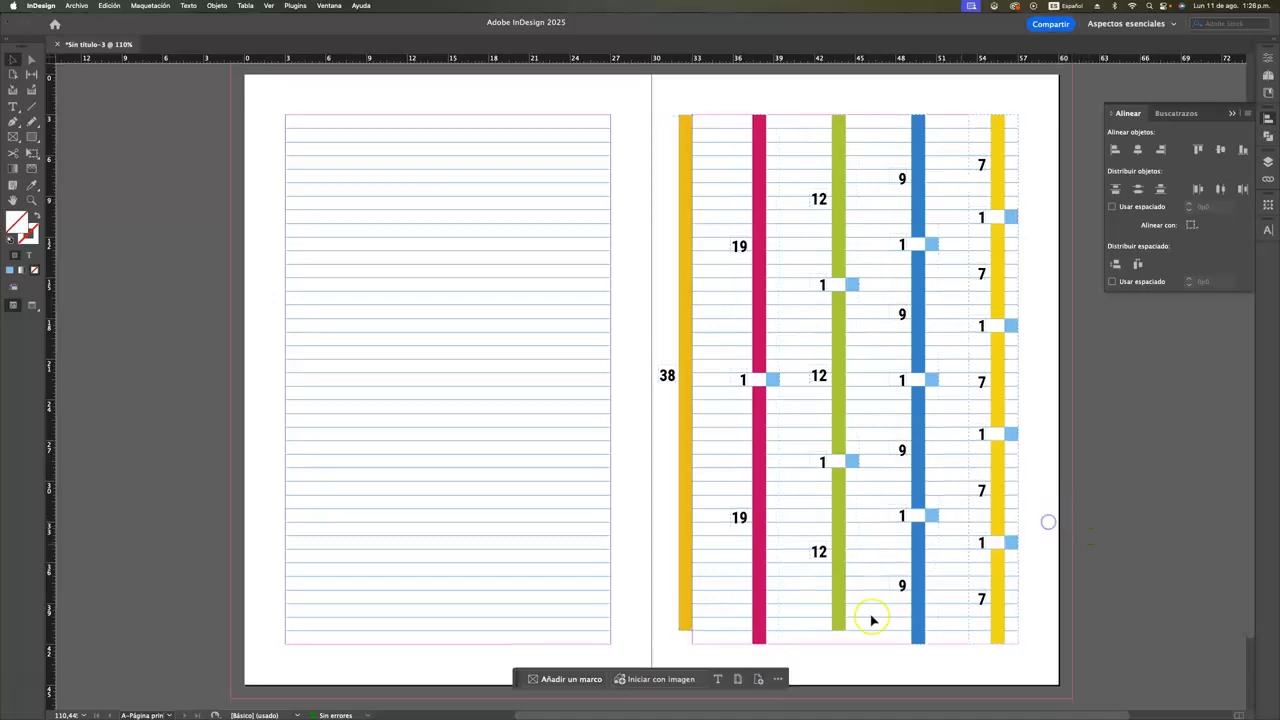
Extend the orange bar down to the bottom margin and change its number label to 39
left_click(687, 627)
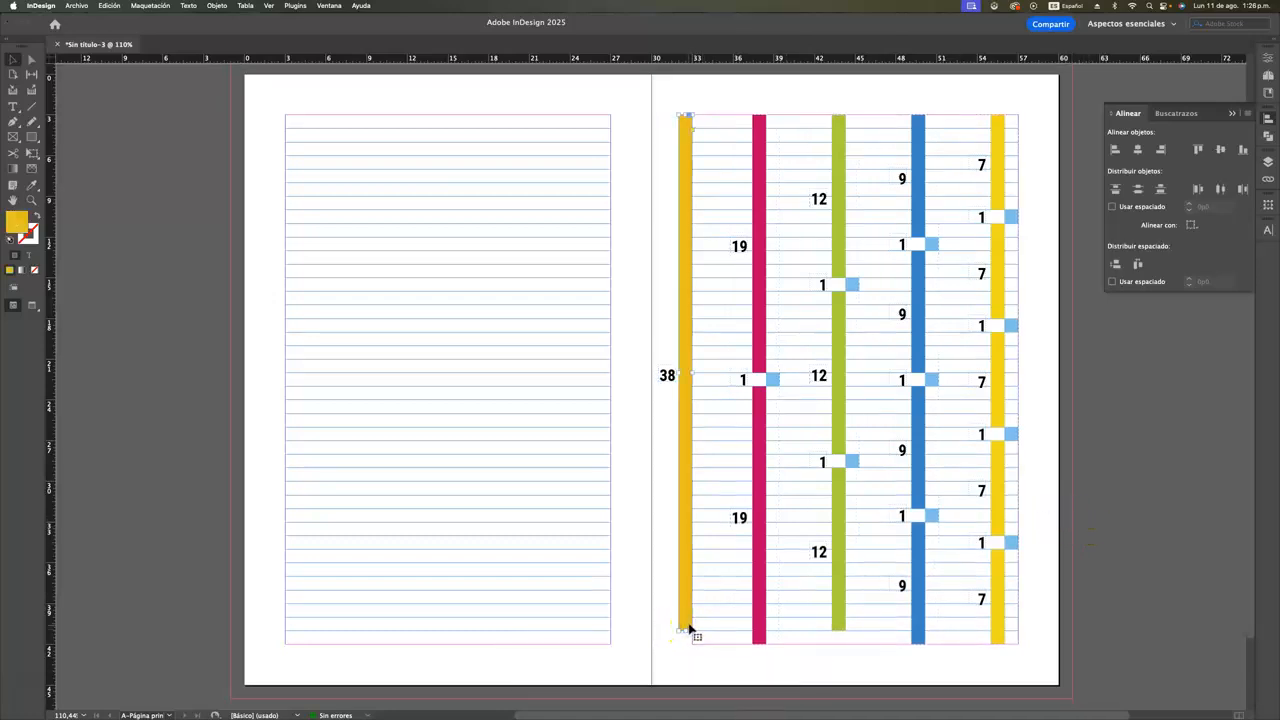
left_click_drag(685, 631, 685, 643)
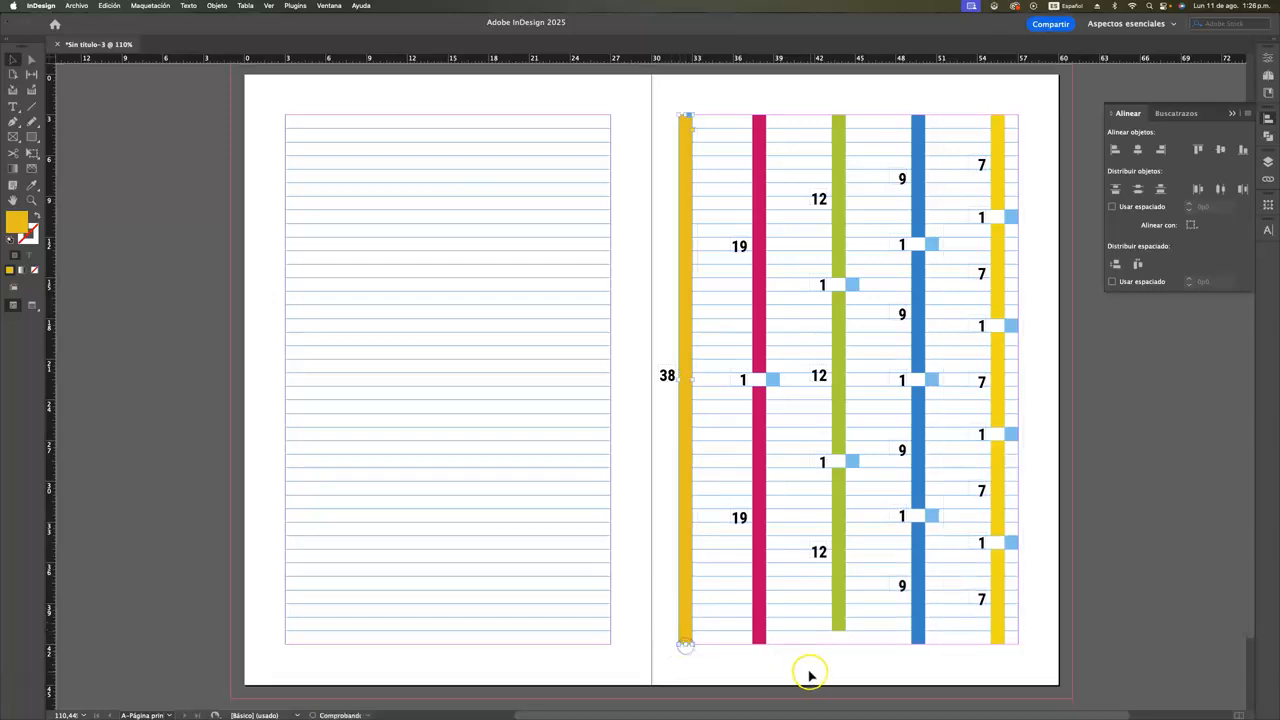
left_click(667, 376)
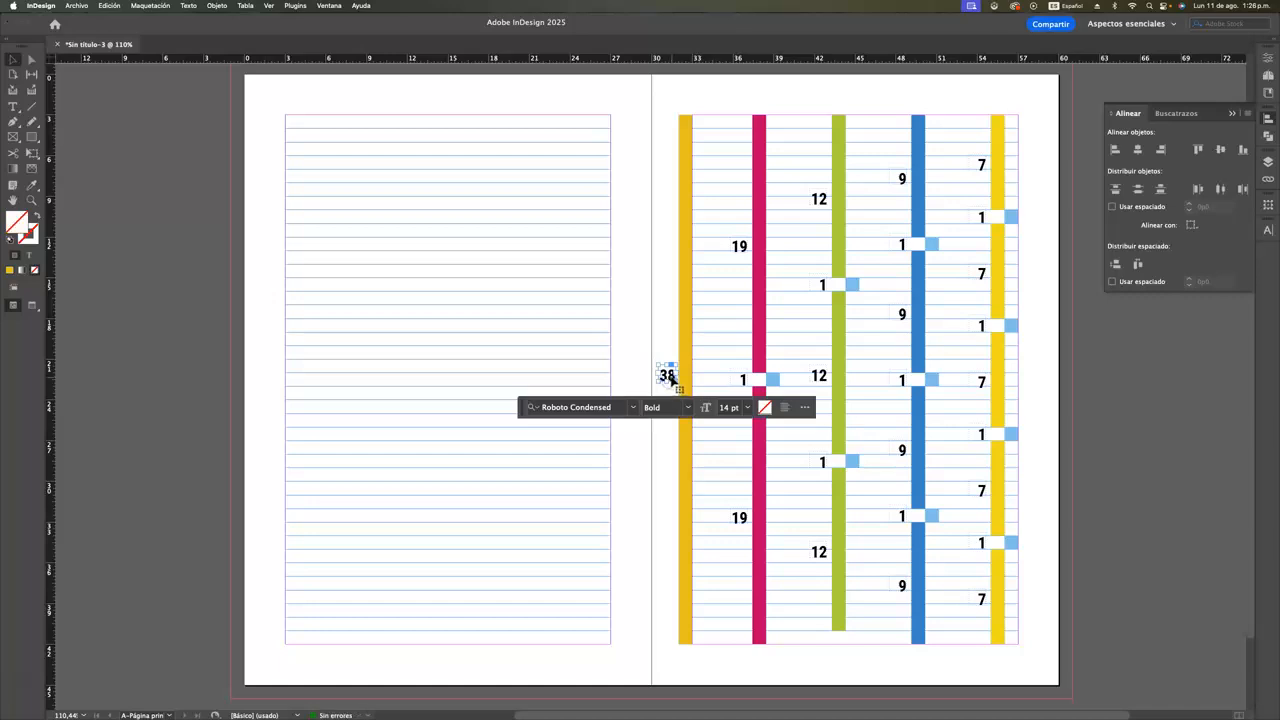
double_click(667, 376)
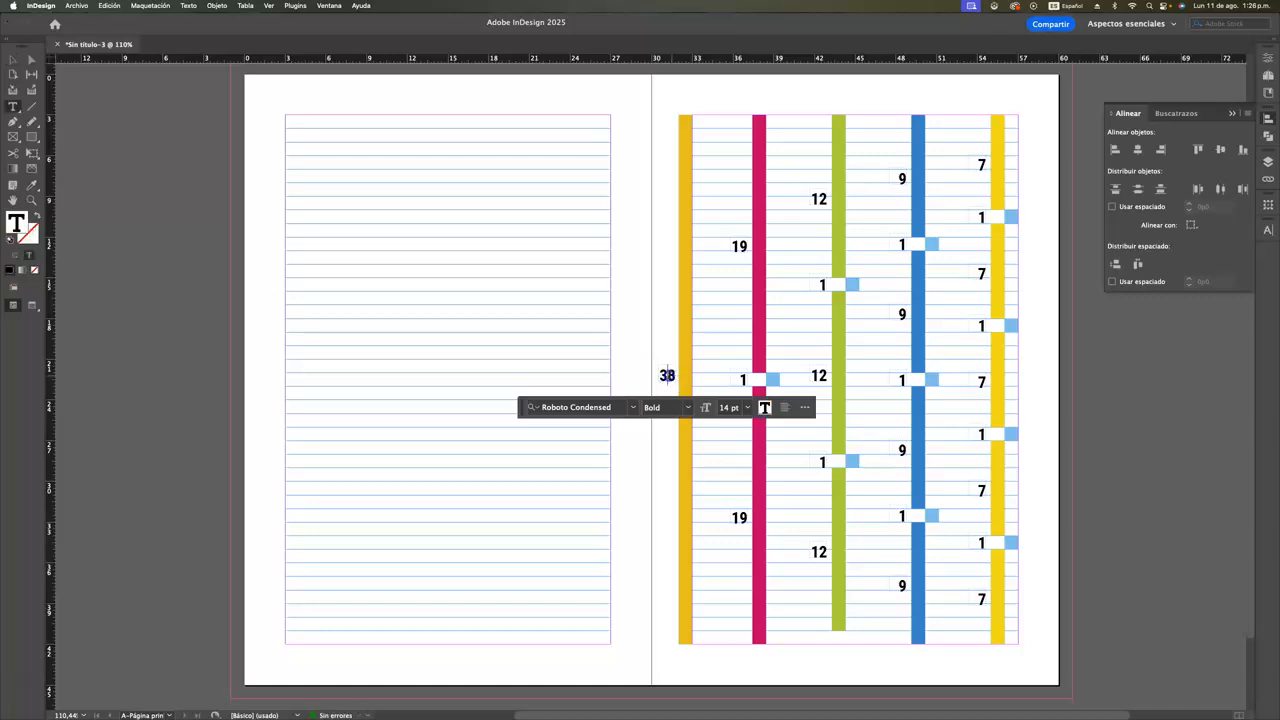
type("9")
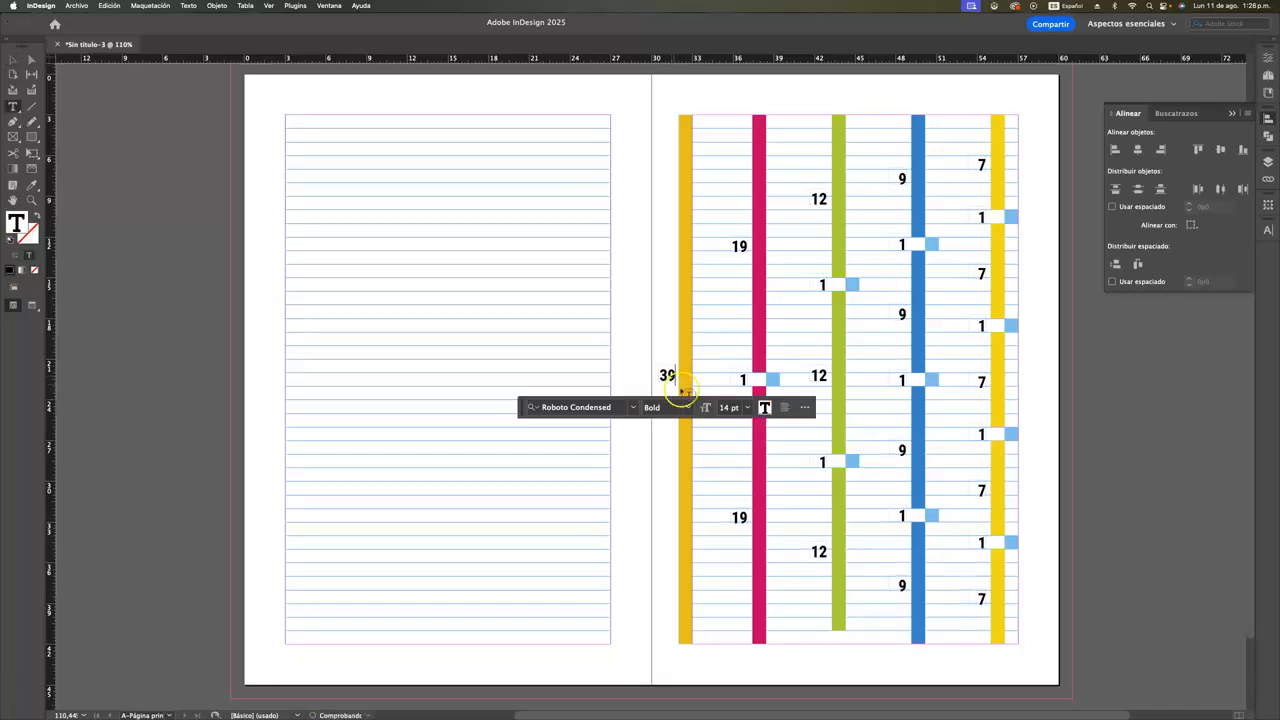
left_click(12, 55)
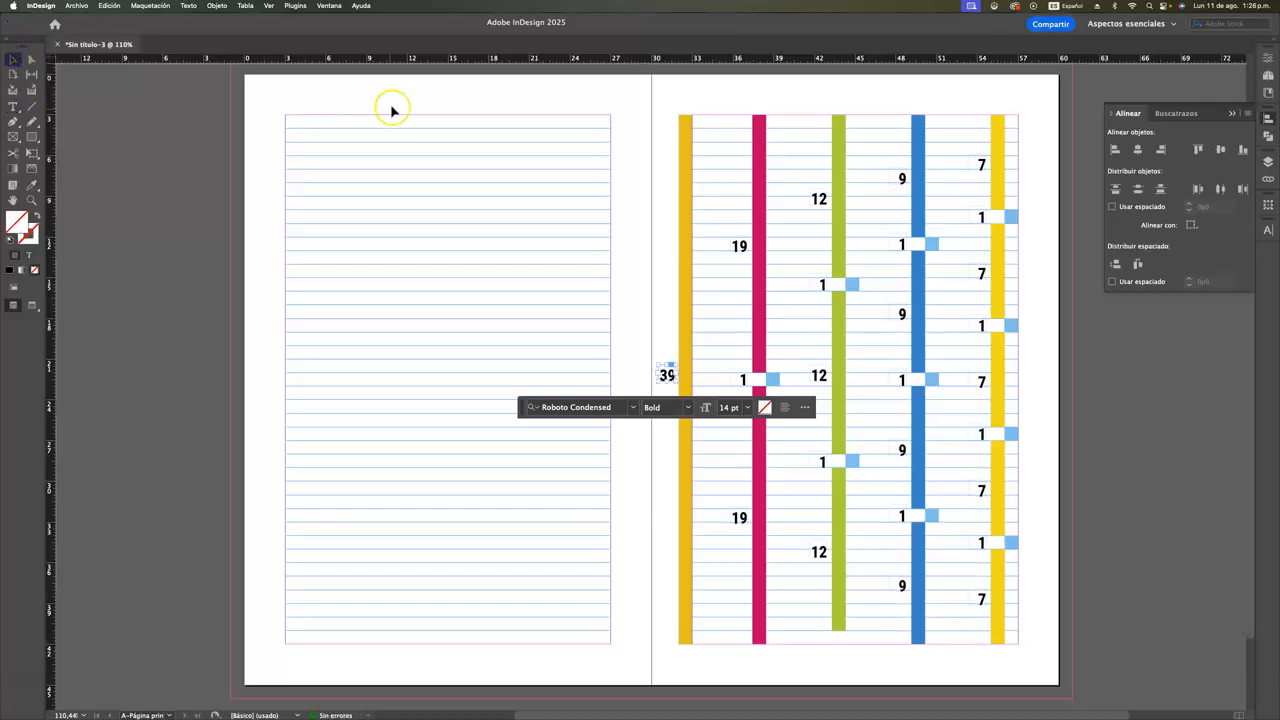
left_click(434, 89)
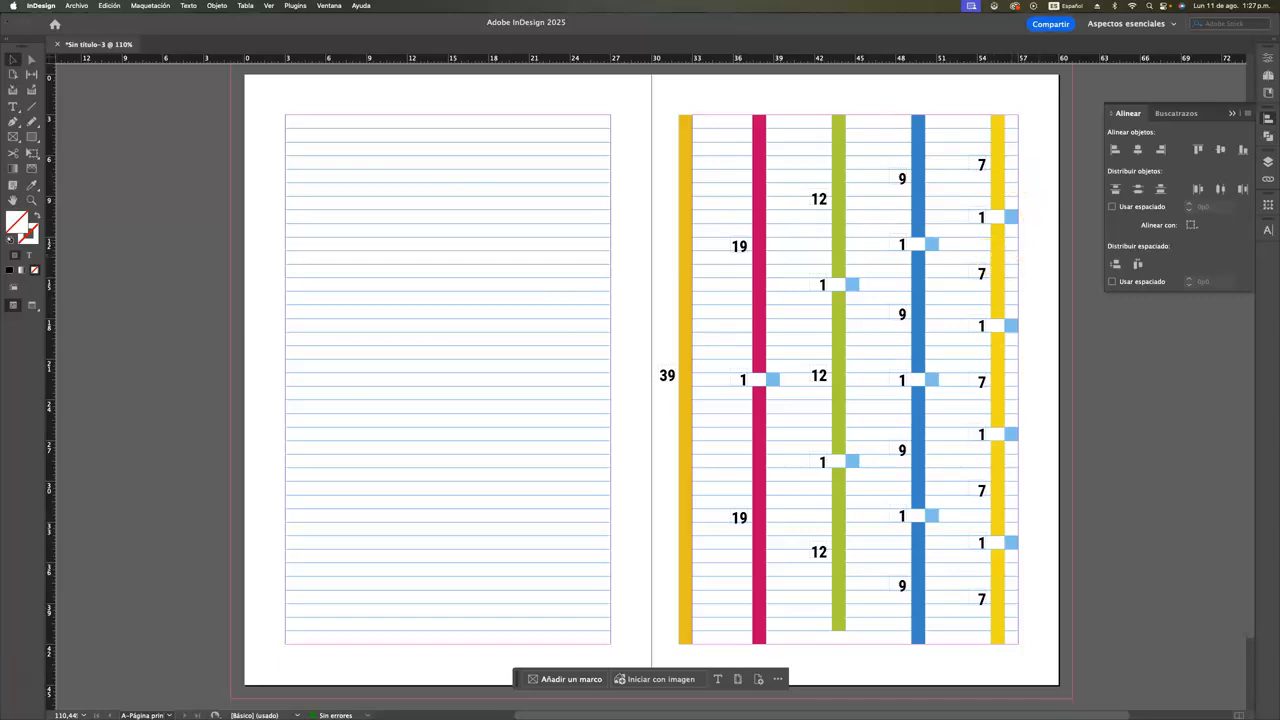
left_click(1006, 146)
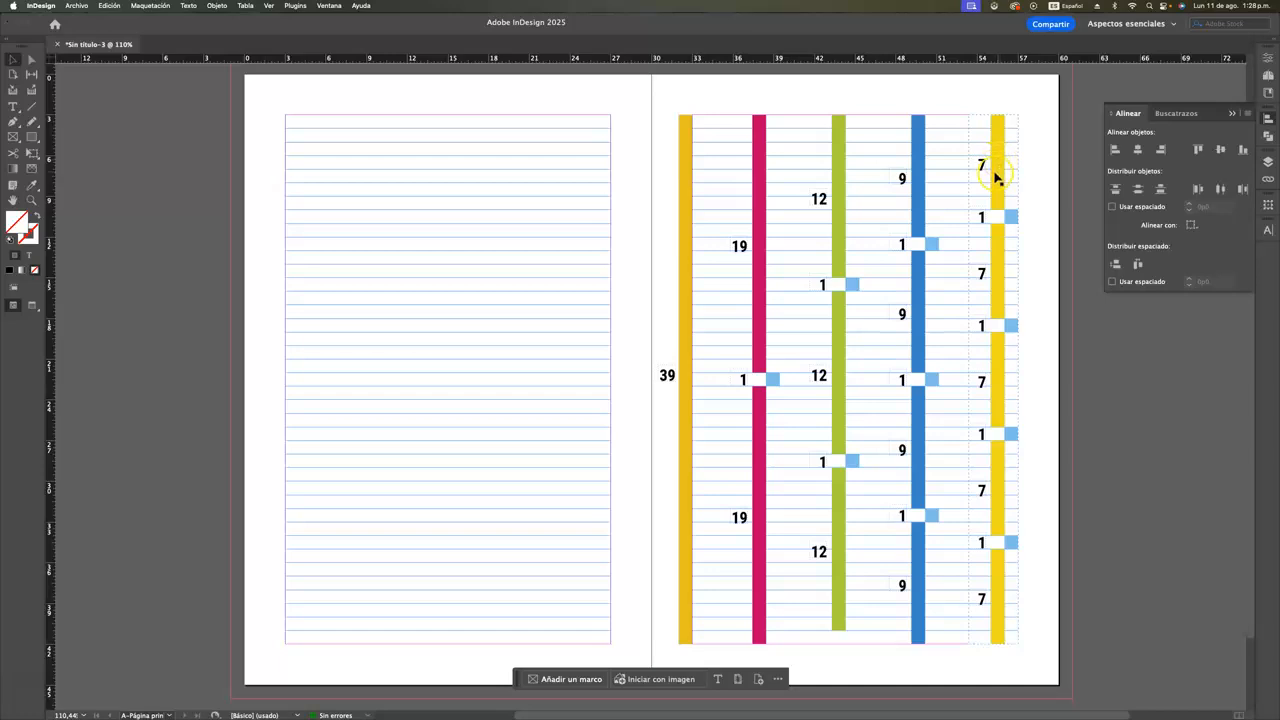
left_click(986, 652)
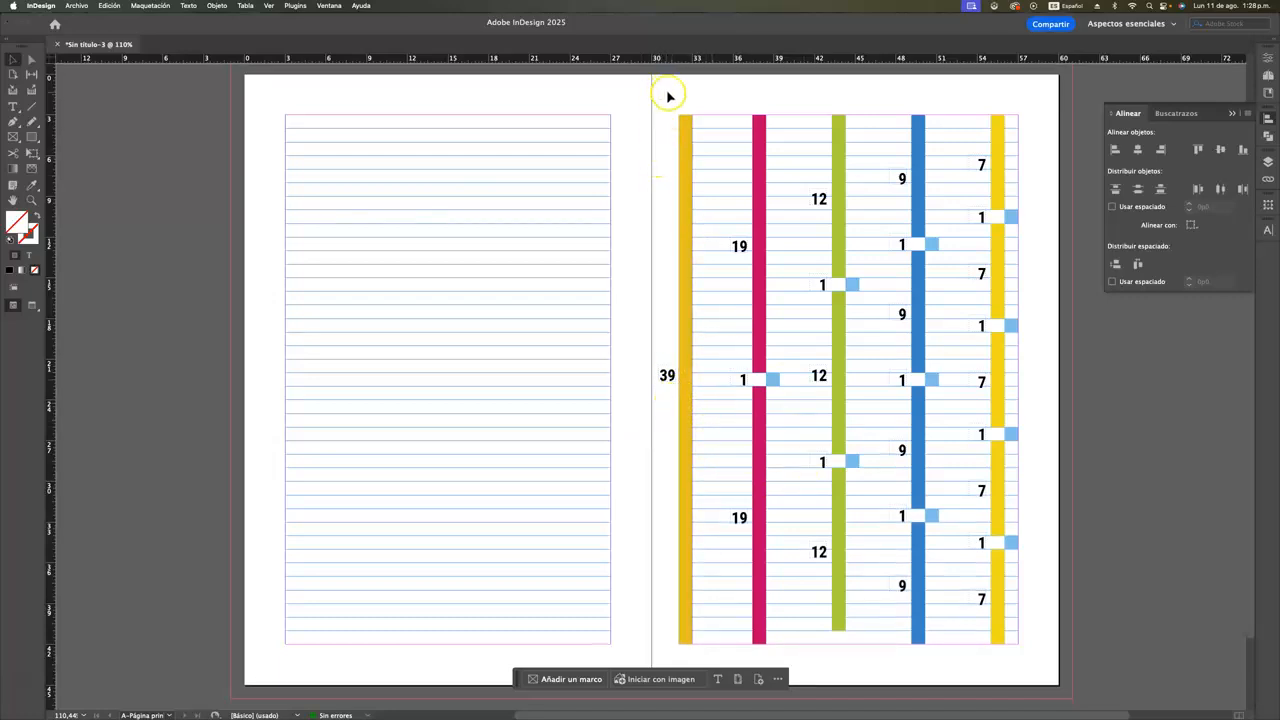
left_click_drag(662, 85, 1043, 660)
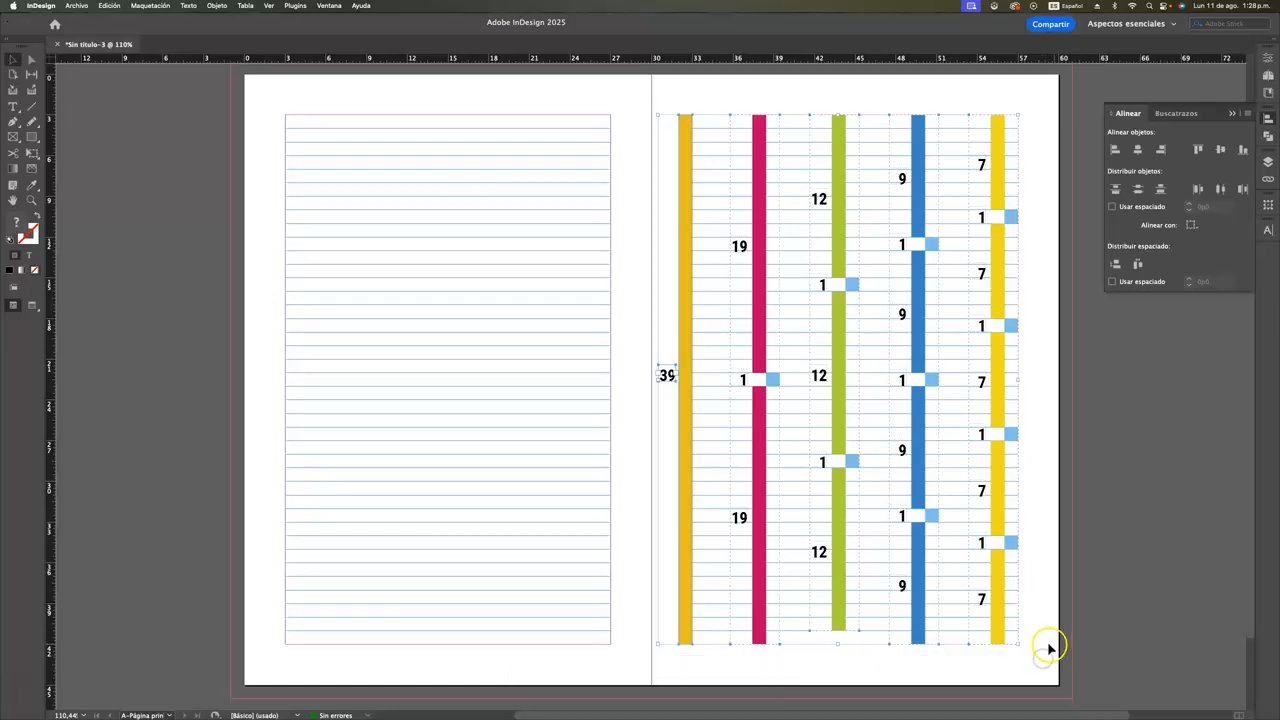
Start creating guides with the preview on and raise the number of rows through 2, 3 and 4 to 5
left_click(143, 6)
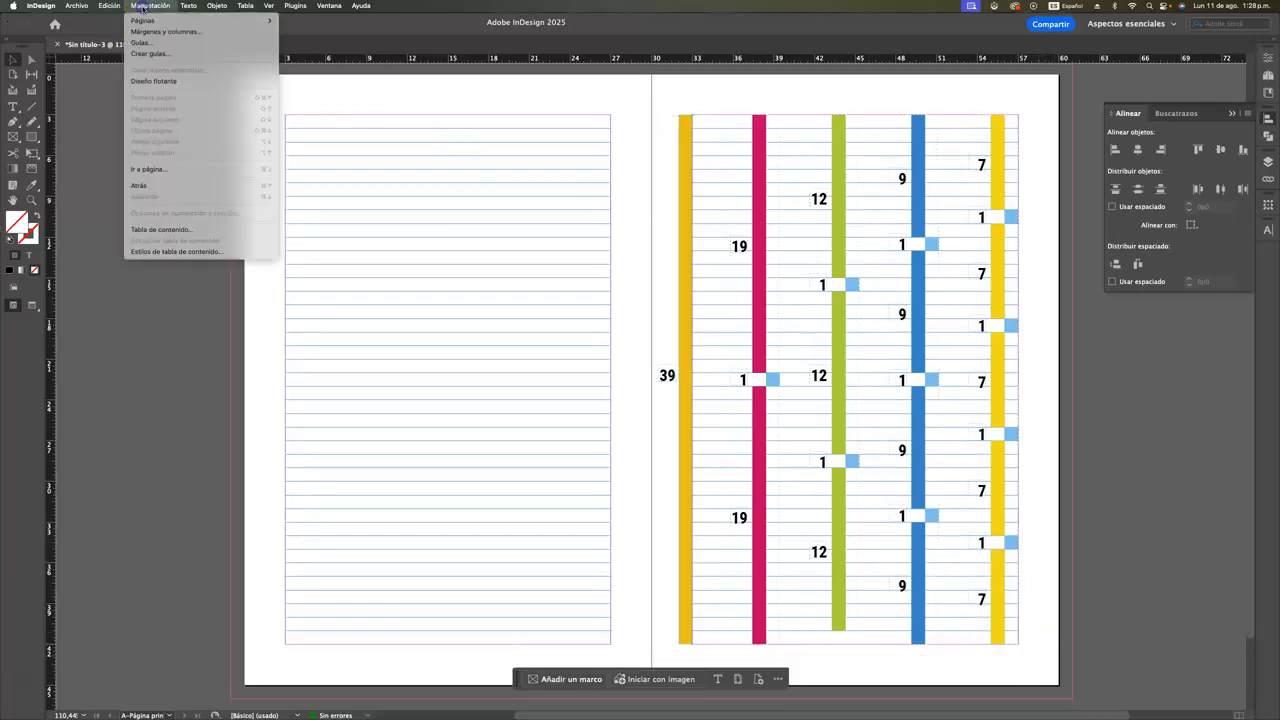
left_click(164, 55)
left_click(279, 489)
left_click(279, 489)
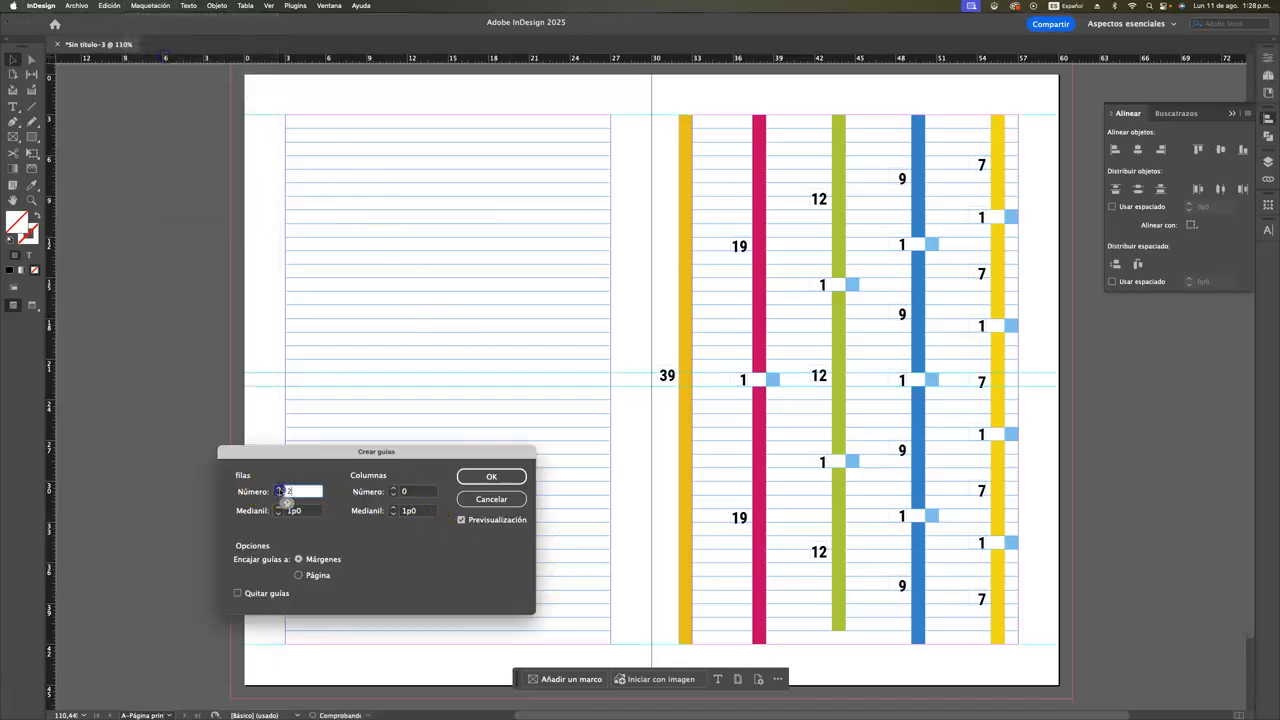
left_click_drag(325, 457, 412, 466)
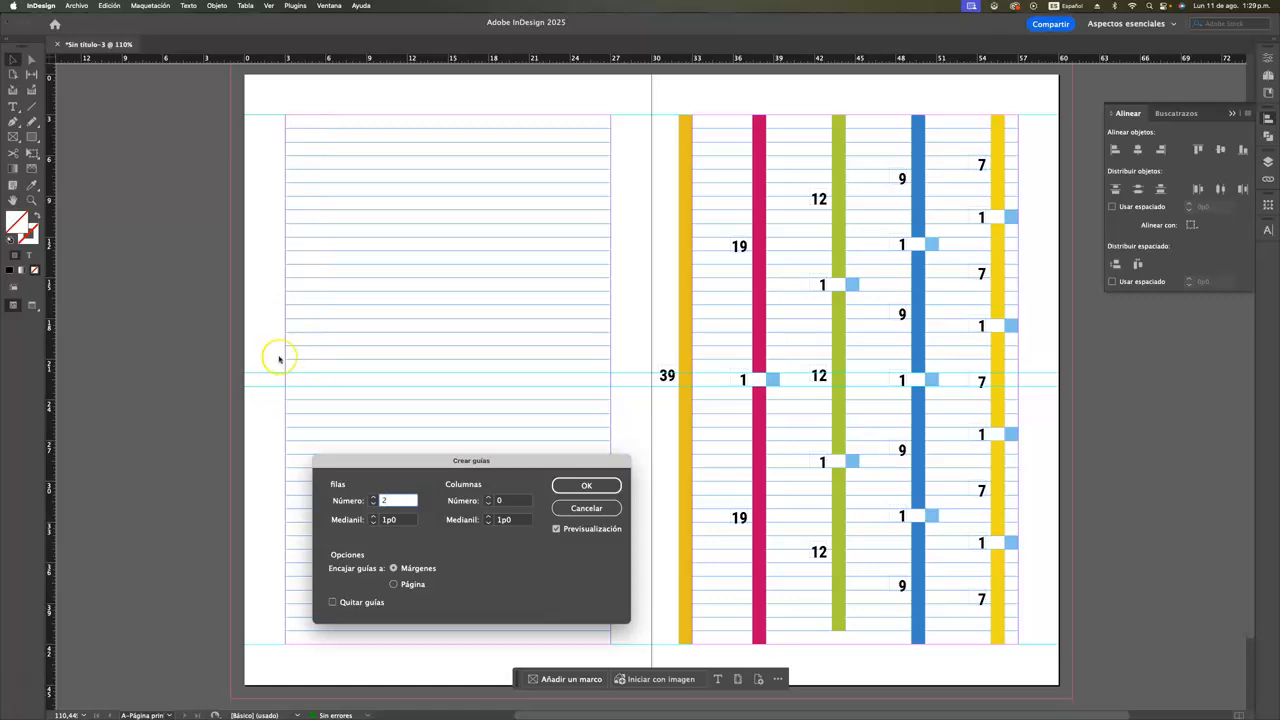
left_click(373, 497)
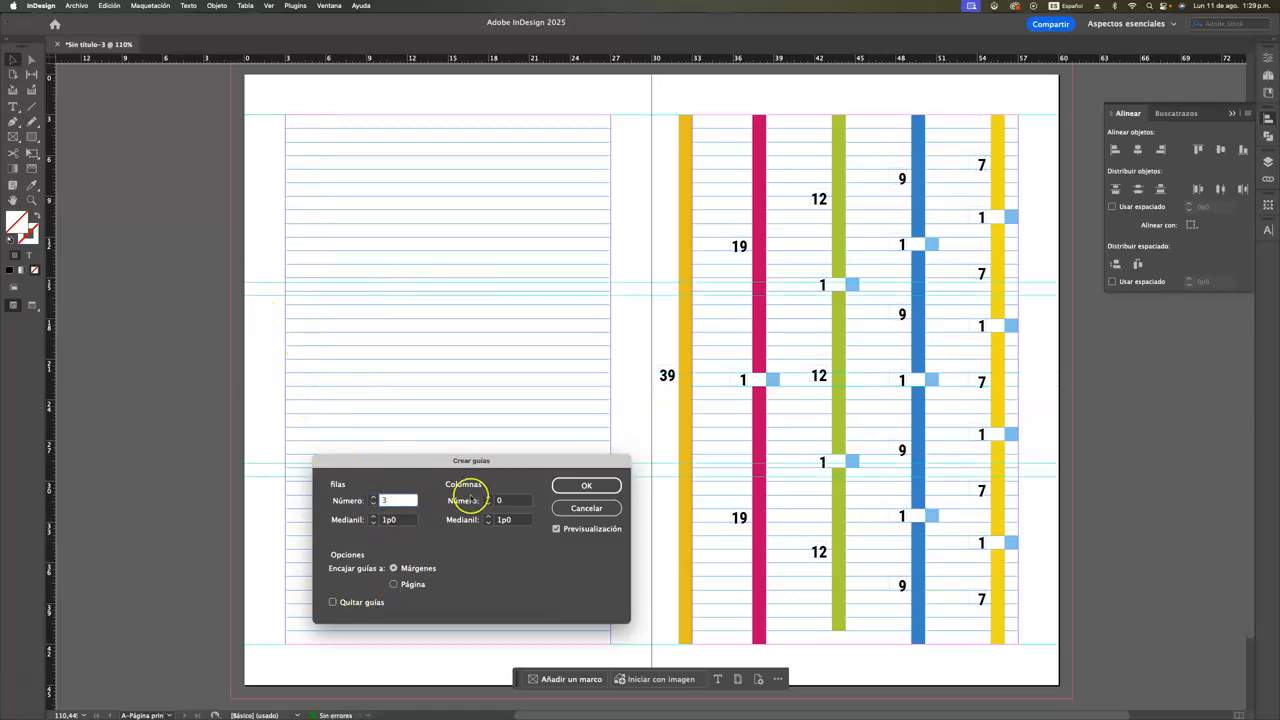
left_click_drag(425, 463, 516, 493)
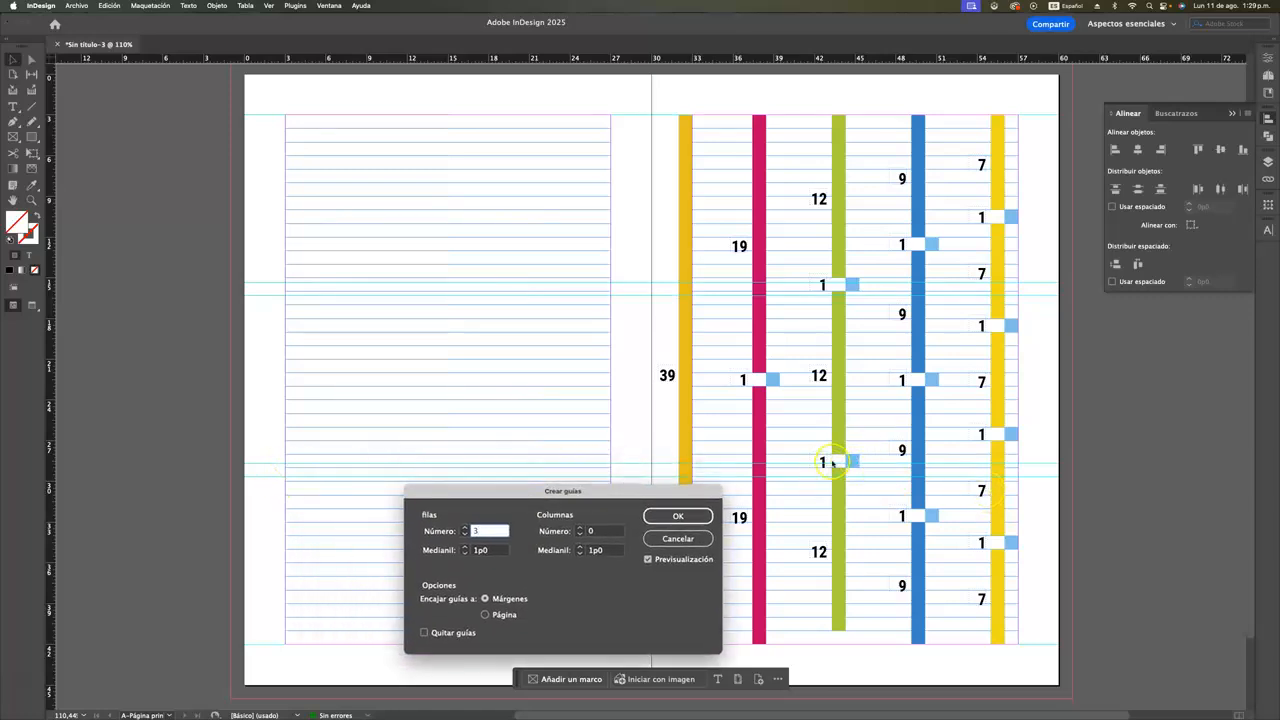
left_click(465, 528)
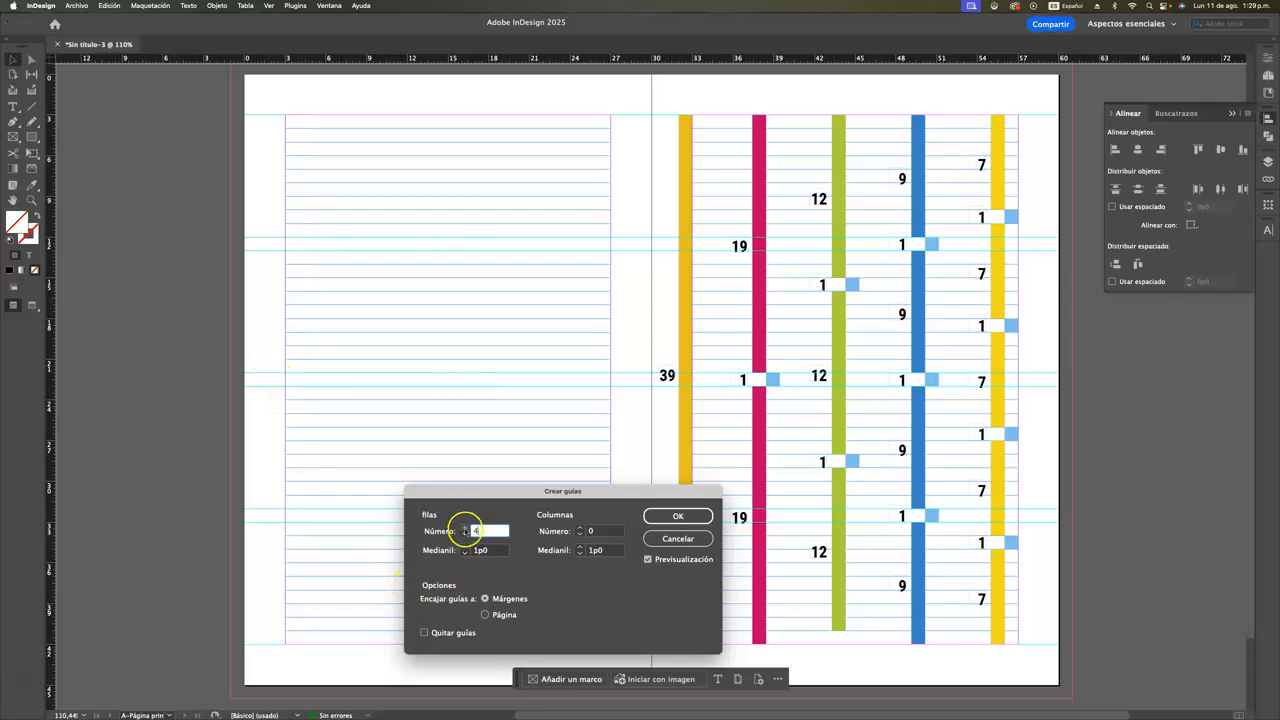
left_click(465, 528)
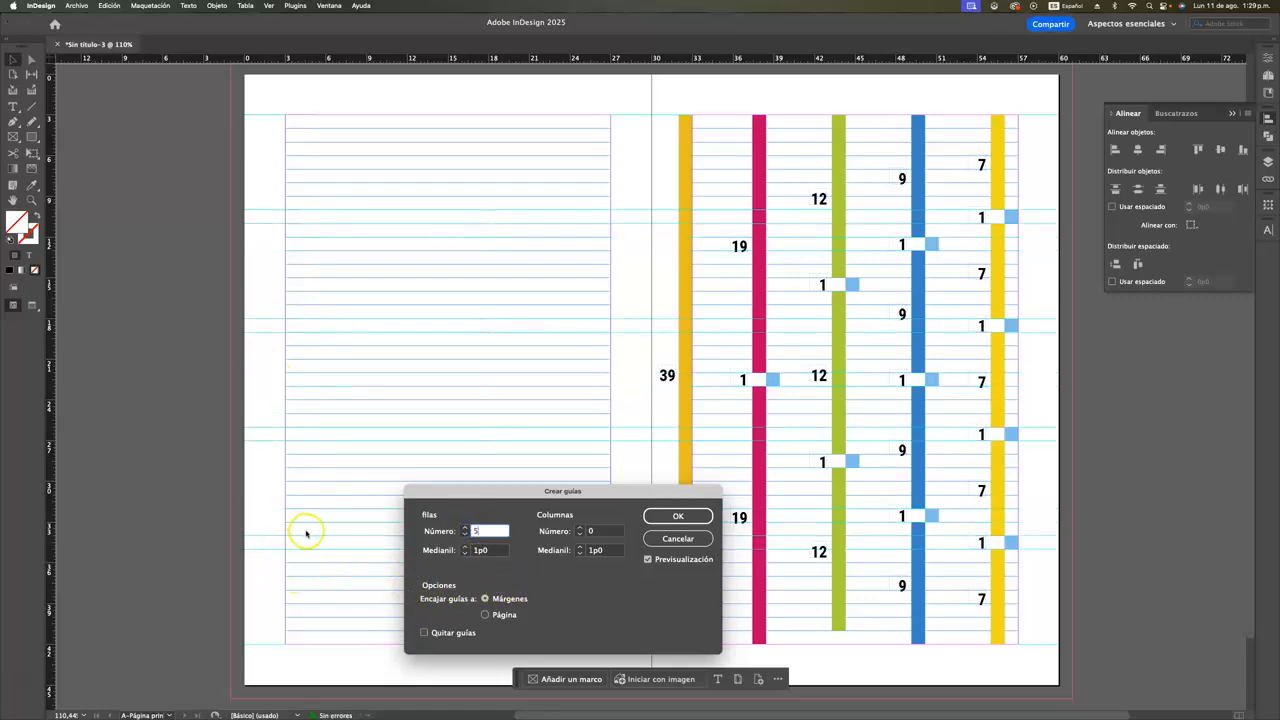
Try 6, 7 and 8 rows of guides against the baseline grid and return the row count to 5
left_click_drag(496, 493, 703, 207)
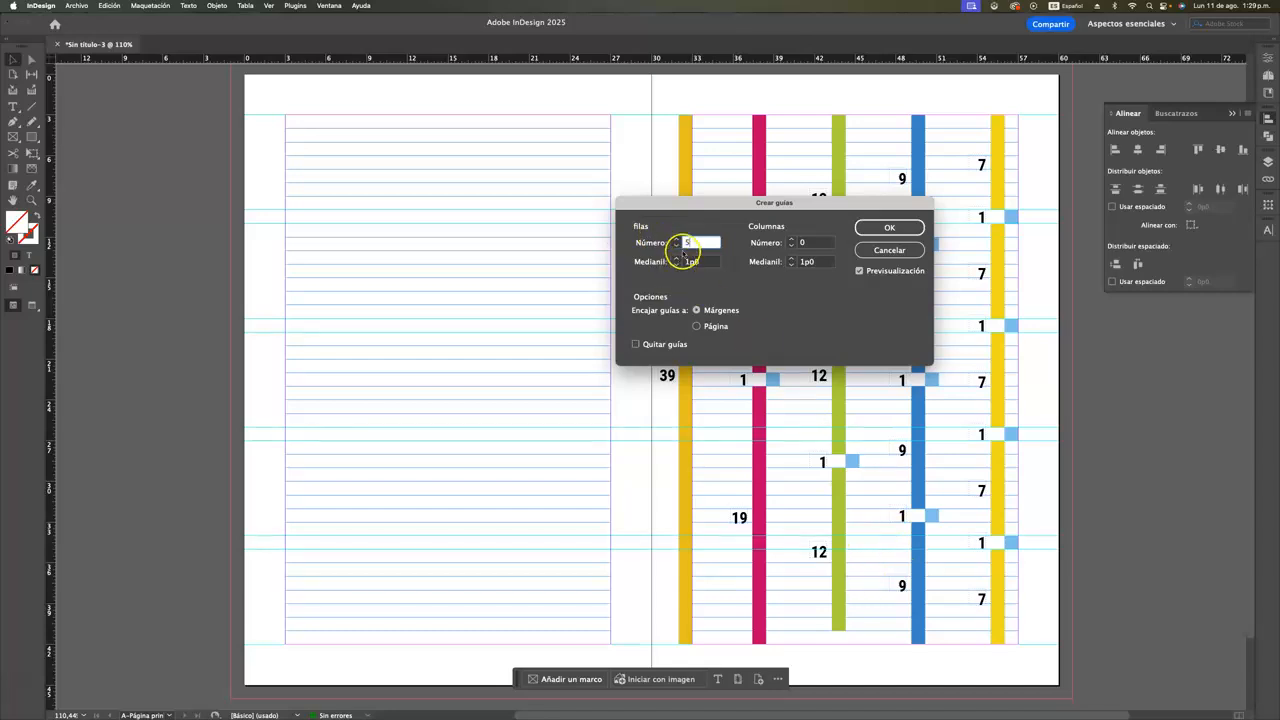
left_click(676, 240)
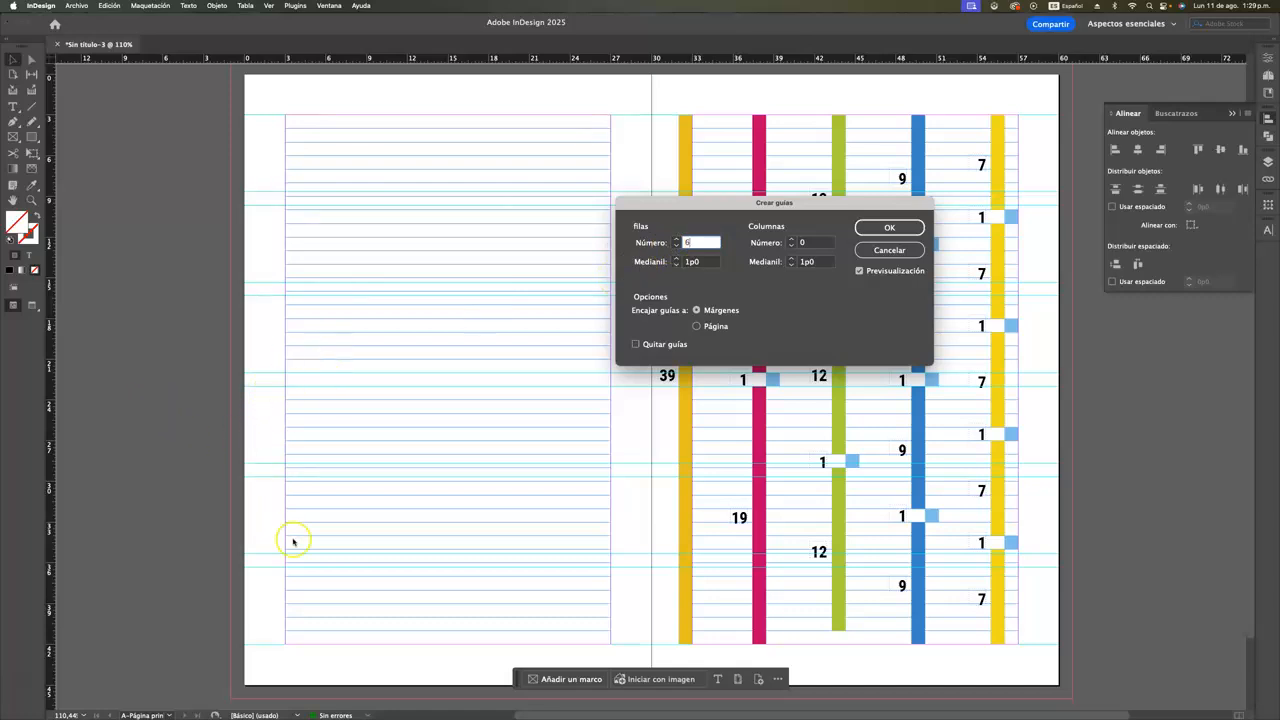
left_click(676, 239)
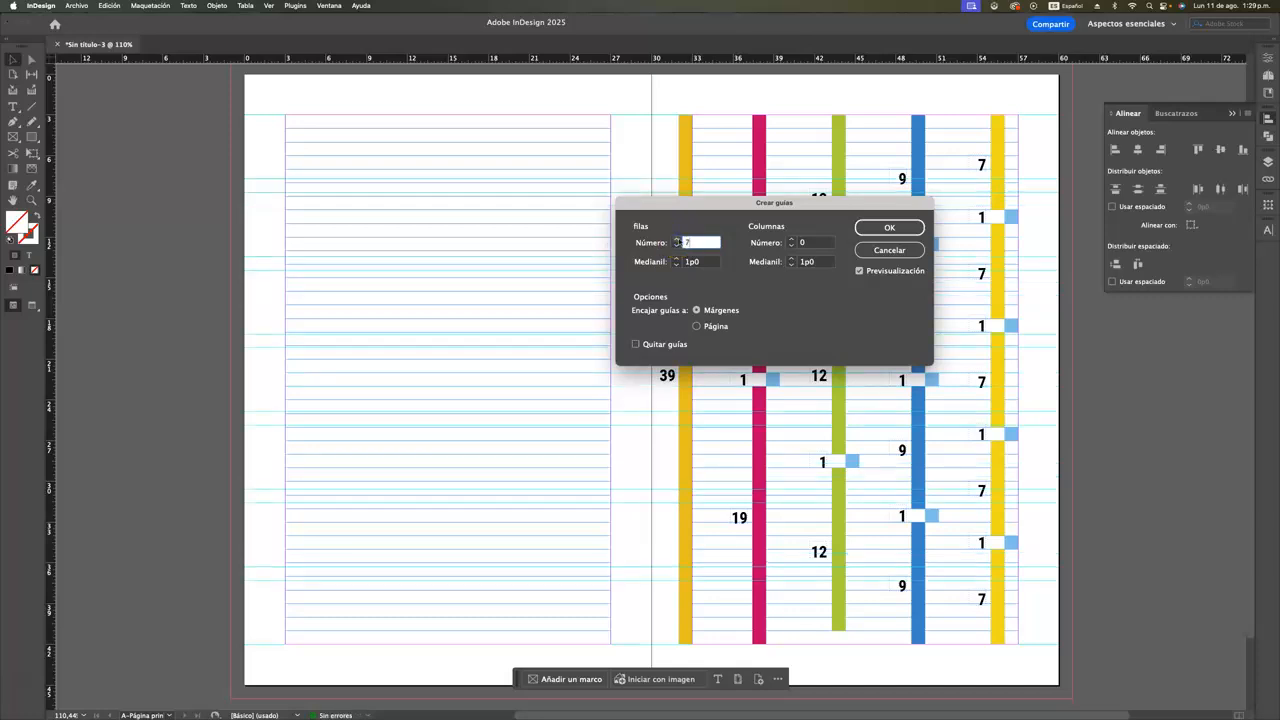
left_click(676, 239)
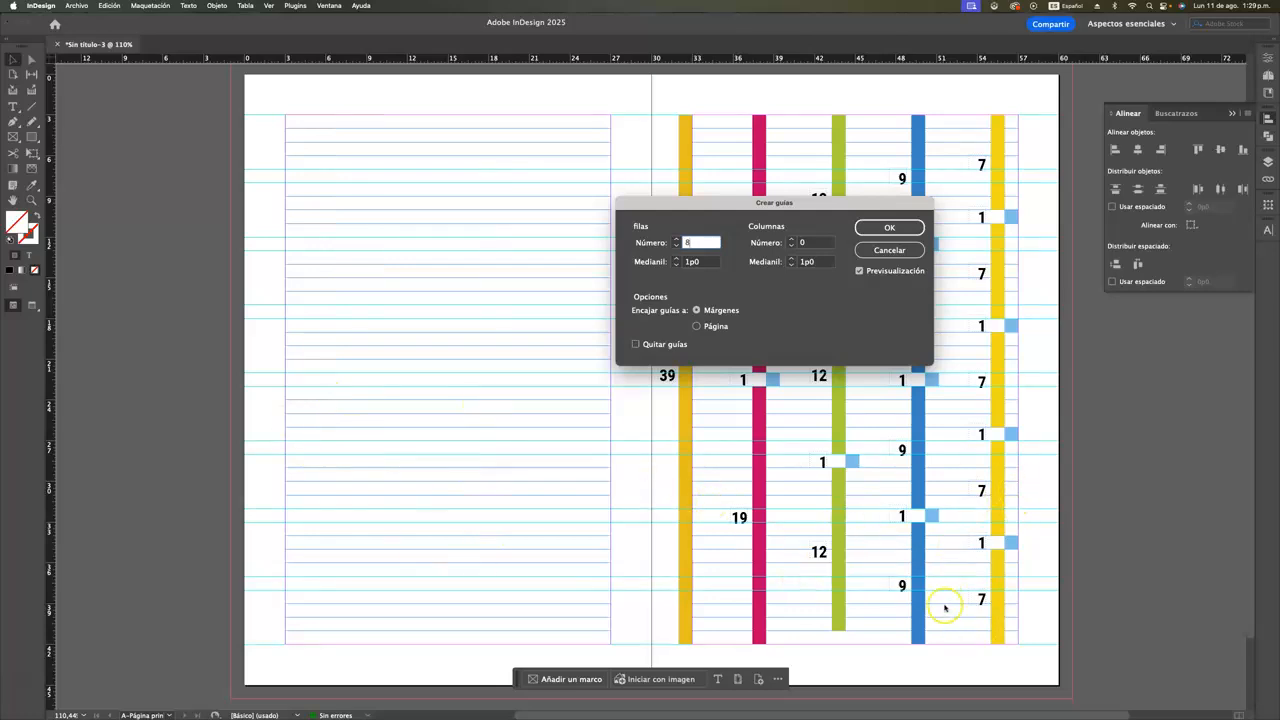
left_click(676, 246)
left_click(676, 246)
left_click(676, 246)
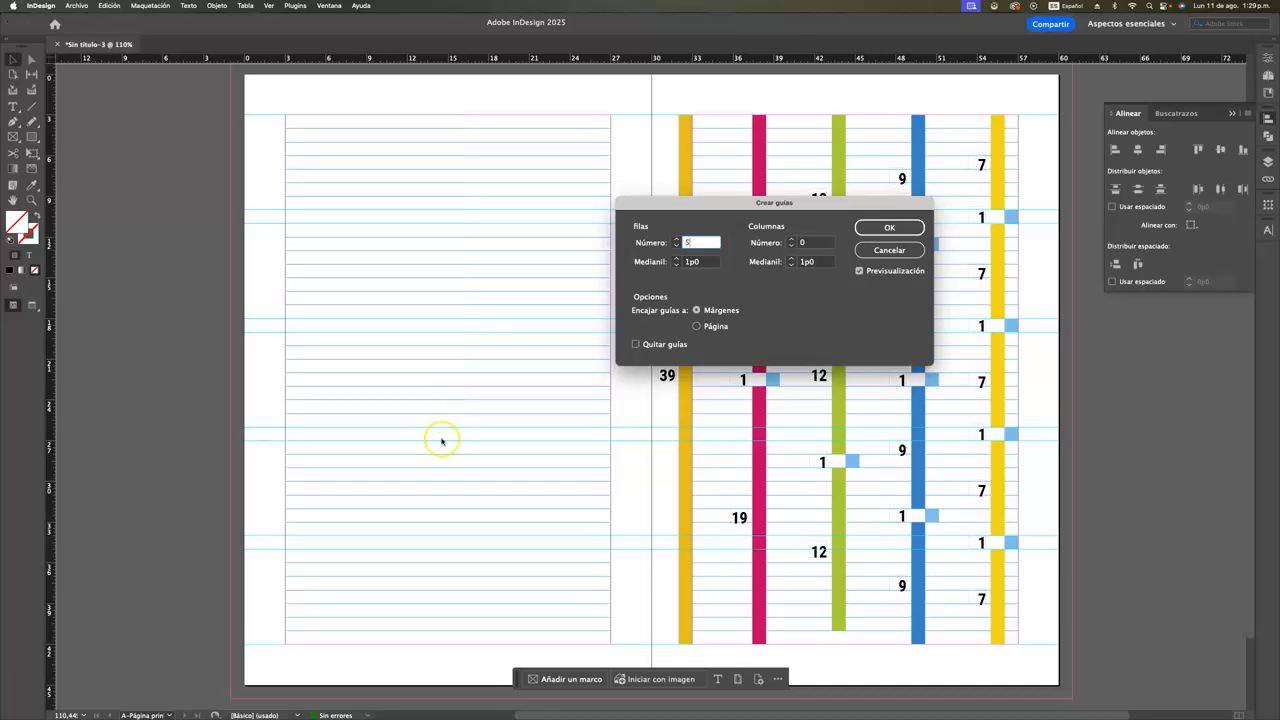
Set the number of columns to 5 and create the guides on the spread
left_click_drag(803, 207, 577, 466)
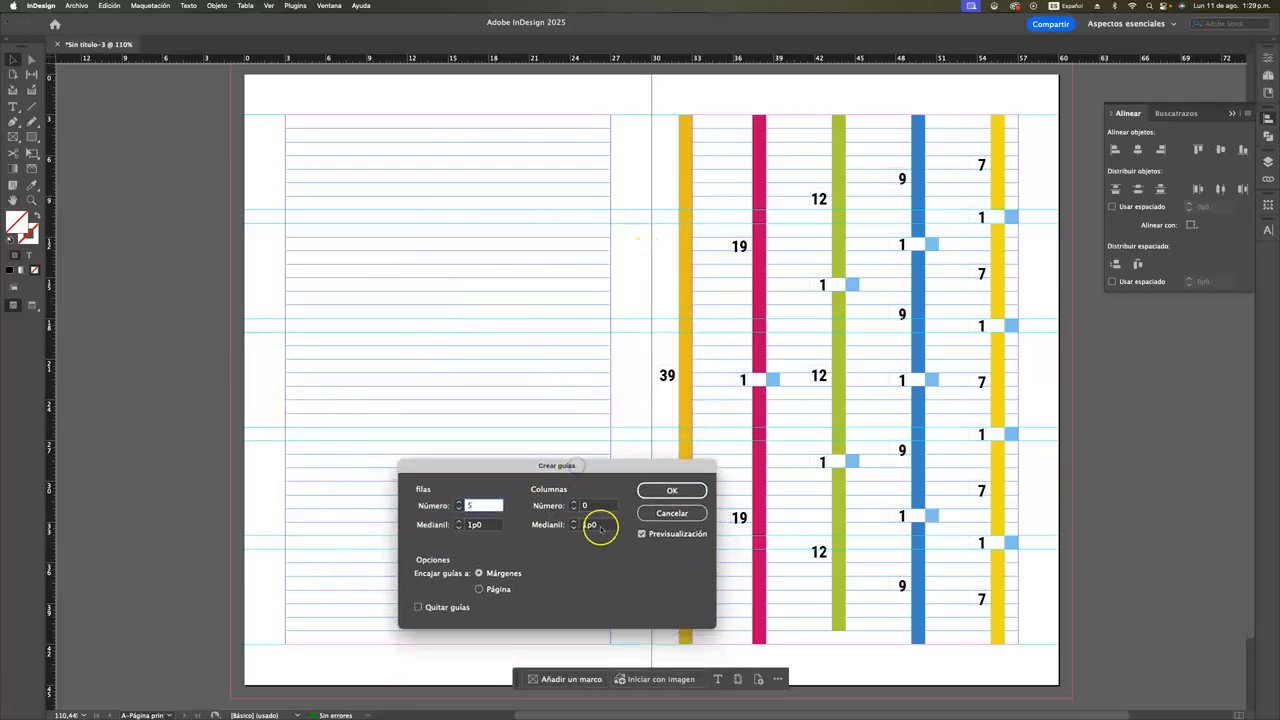
left_click(574, 503)
left_click(574, 503)
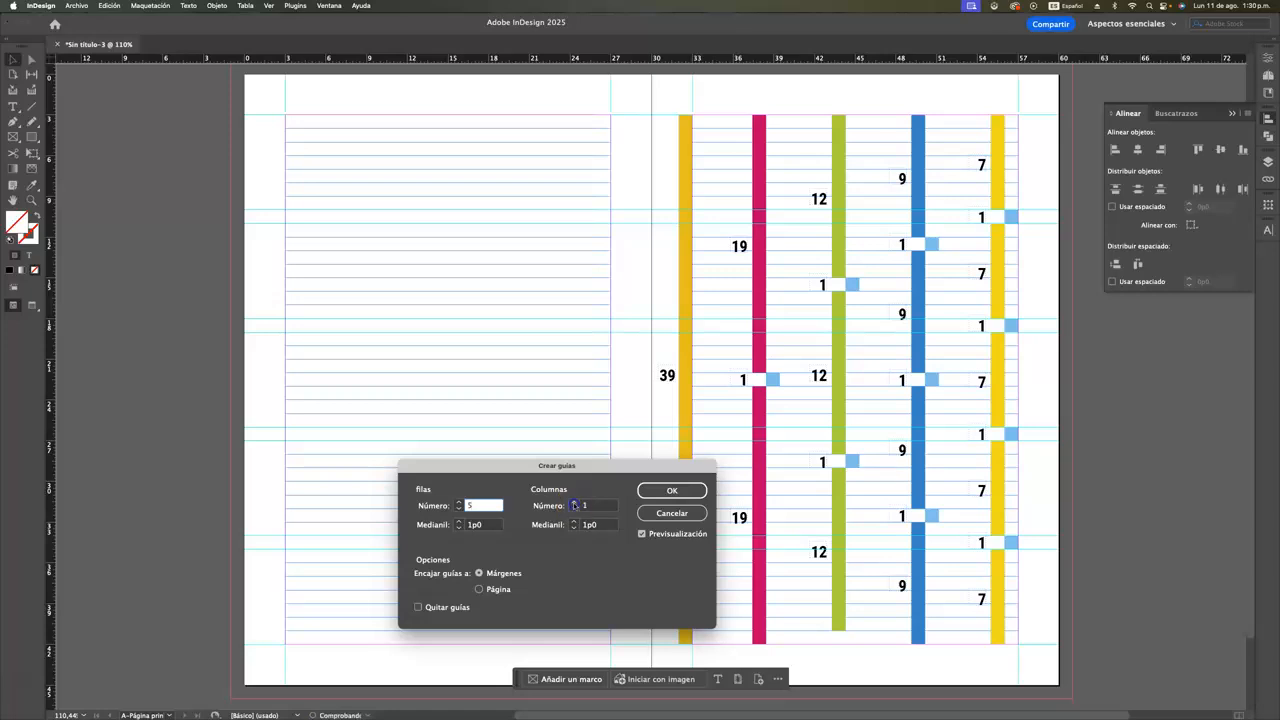
left_click(574, 503)
left_click(574, 503)
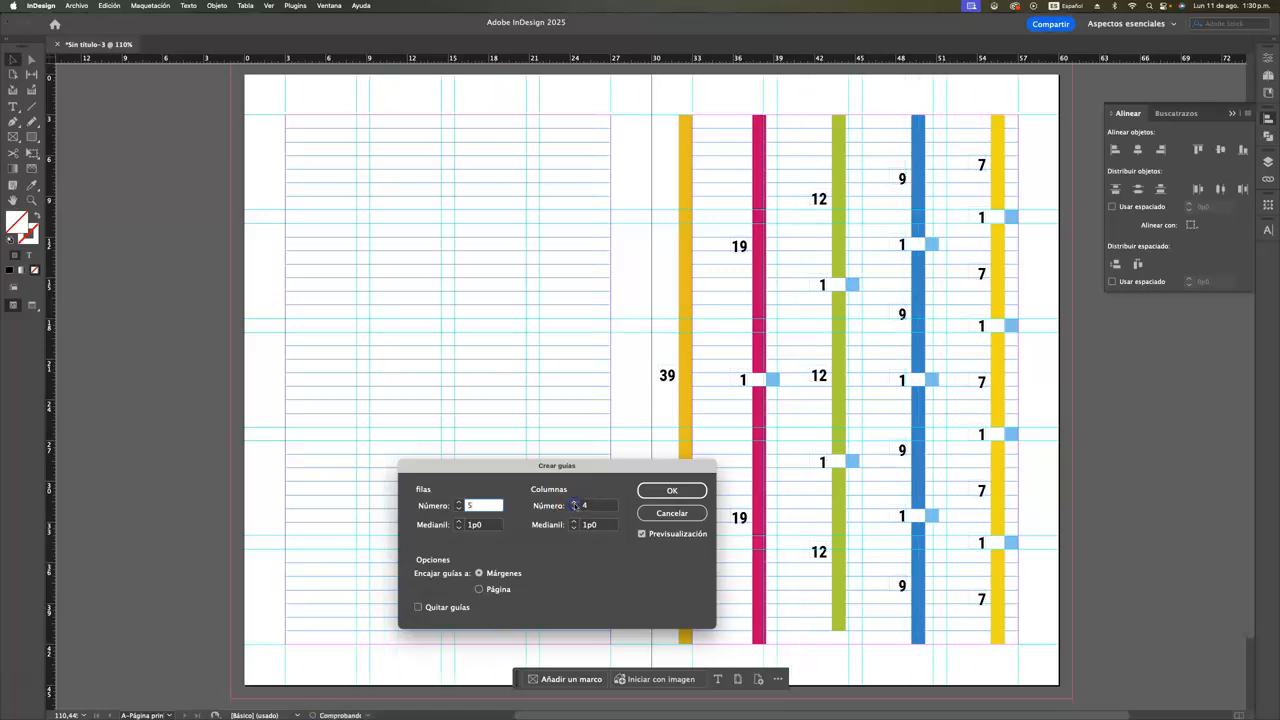
left_click(574, 503)
left_click_drag(620, 470, 842, 280)
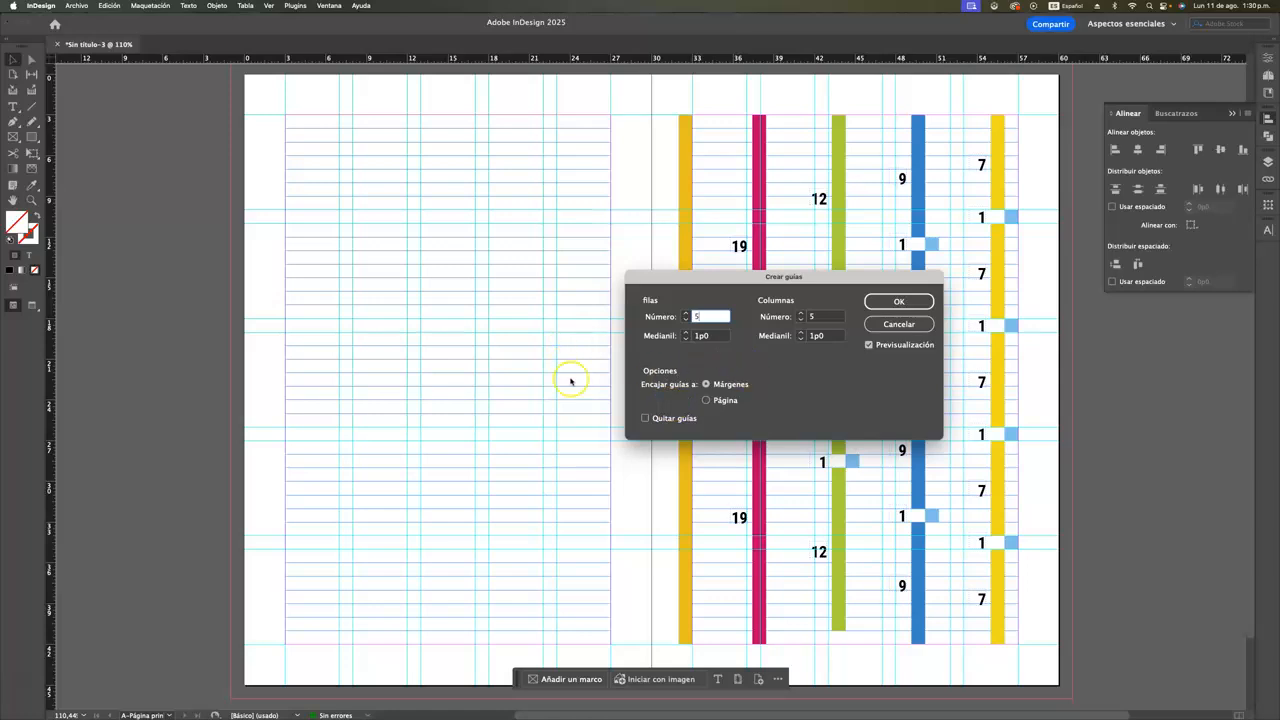
left_click(898, 301)
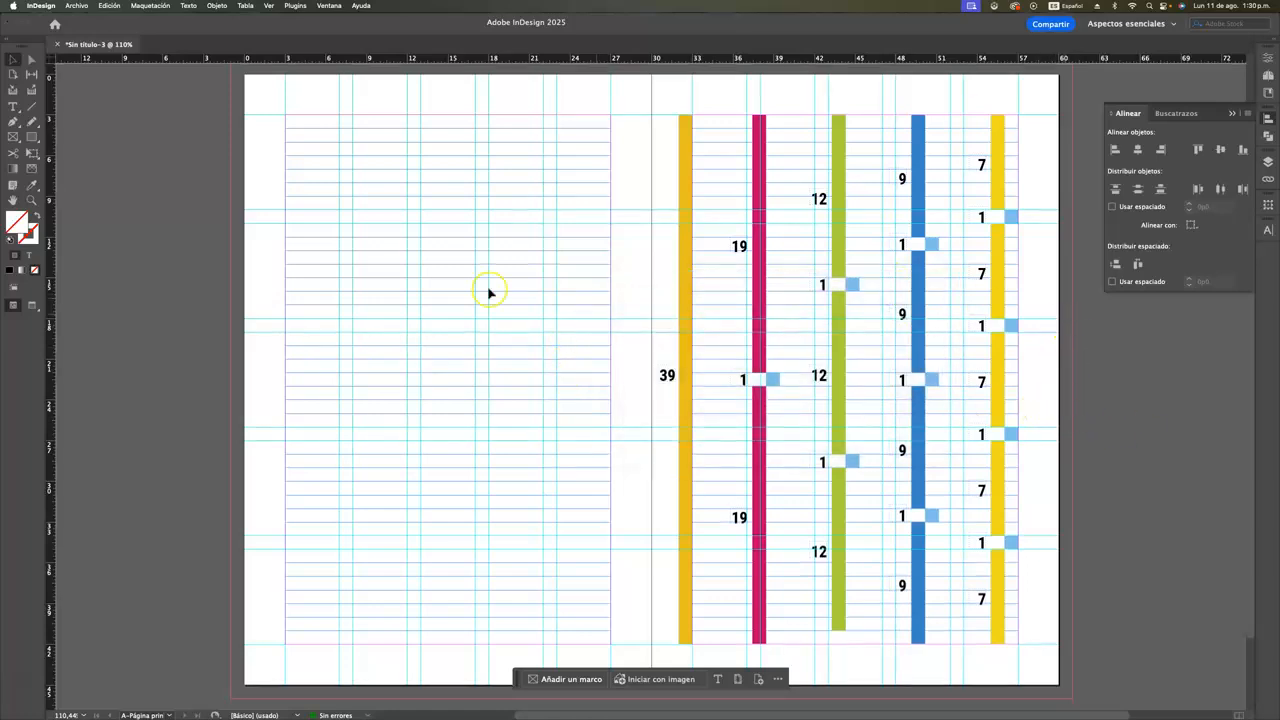
Draw a rectangle filling the left page's first module, within the guides, and fill it with teal green (#00d89e)
left_click(31, 138)
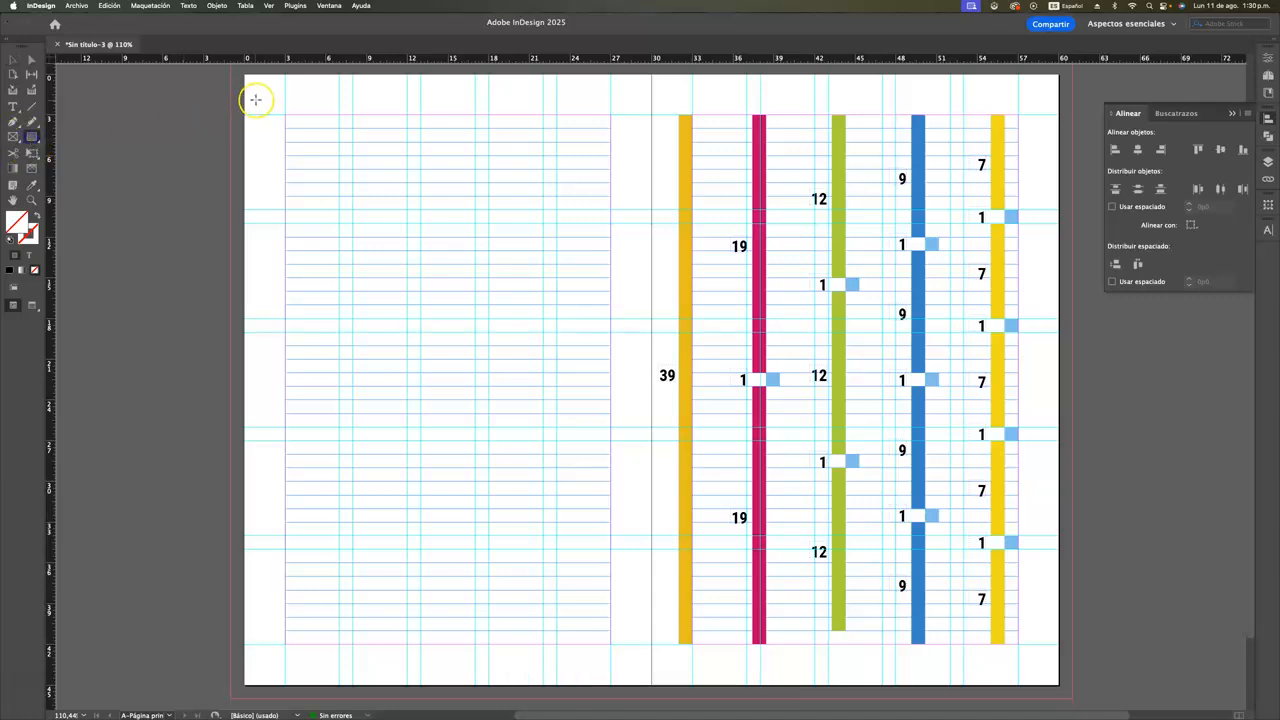
left_click_drag(285, 117, 339, 210)
left_click(14, 61)
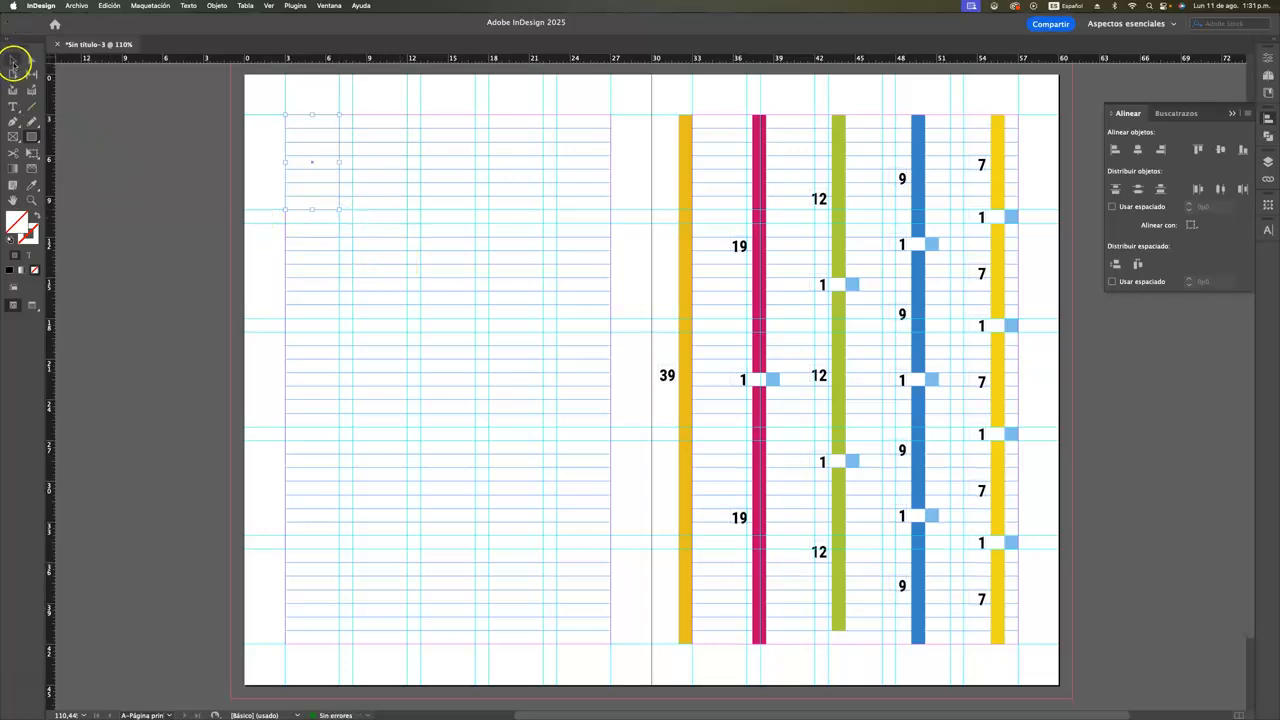
double_click(16, 222)
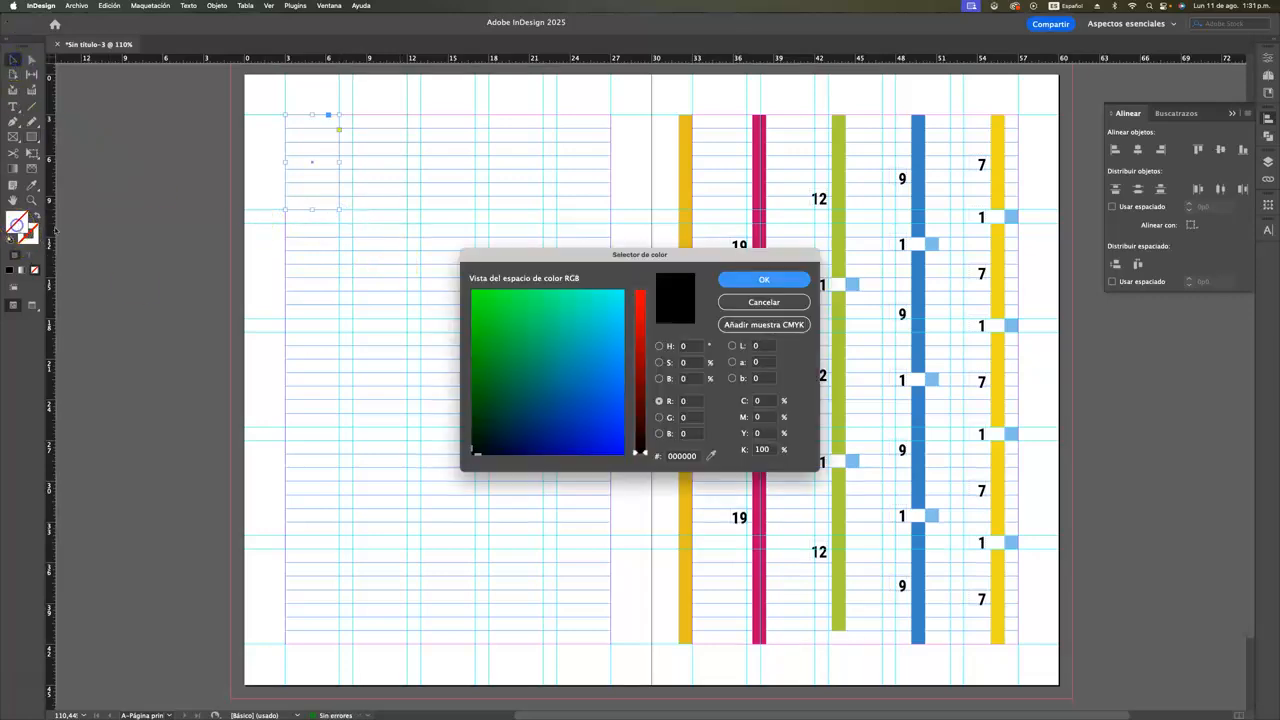
left_click_drag(526, 347, 555, 321)
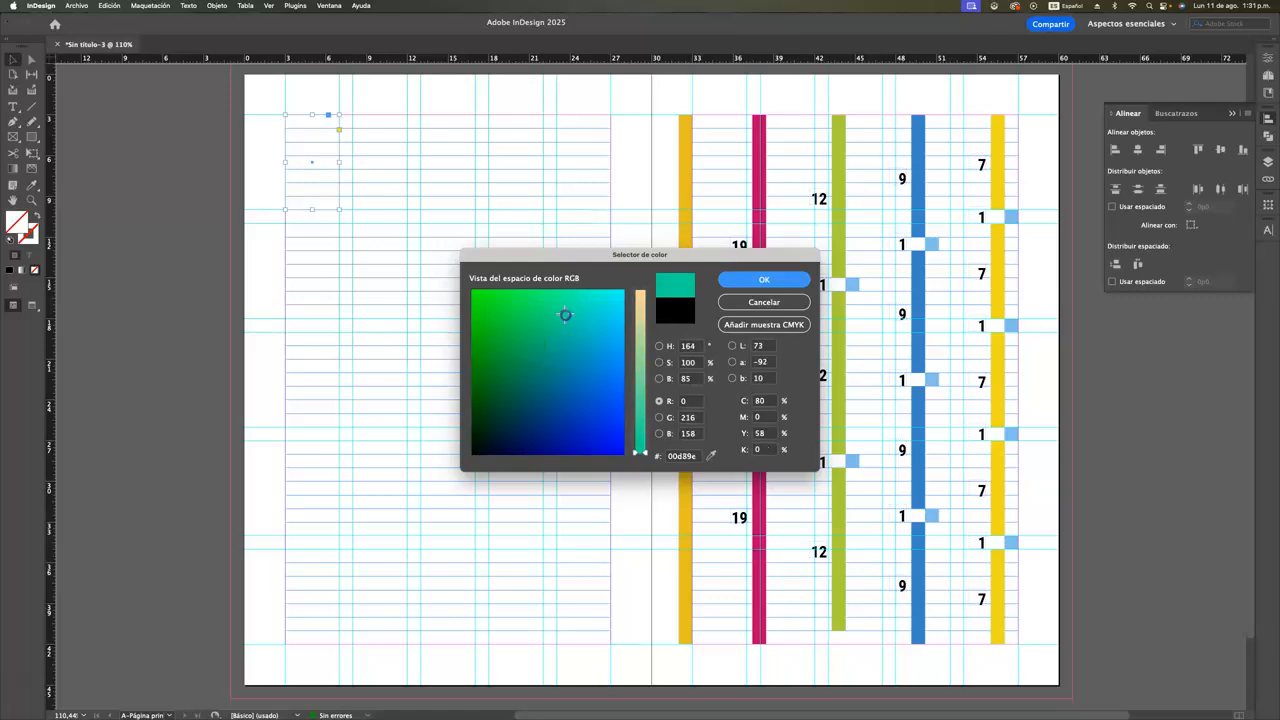
left_click(741, 283)
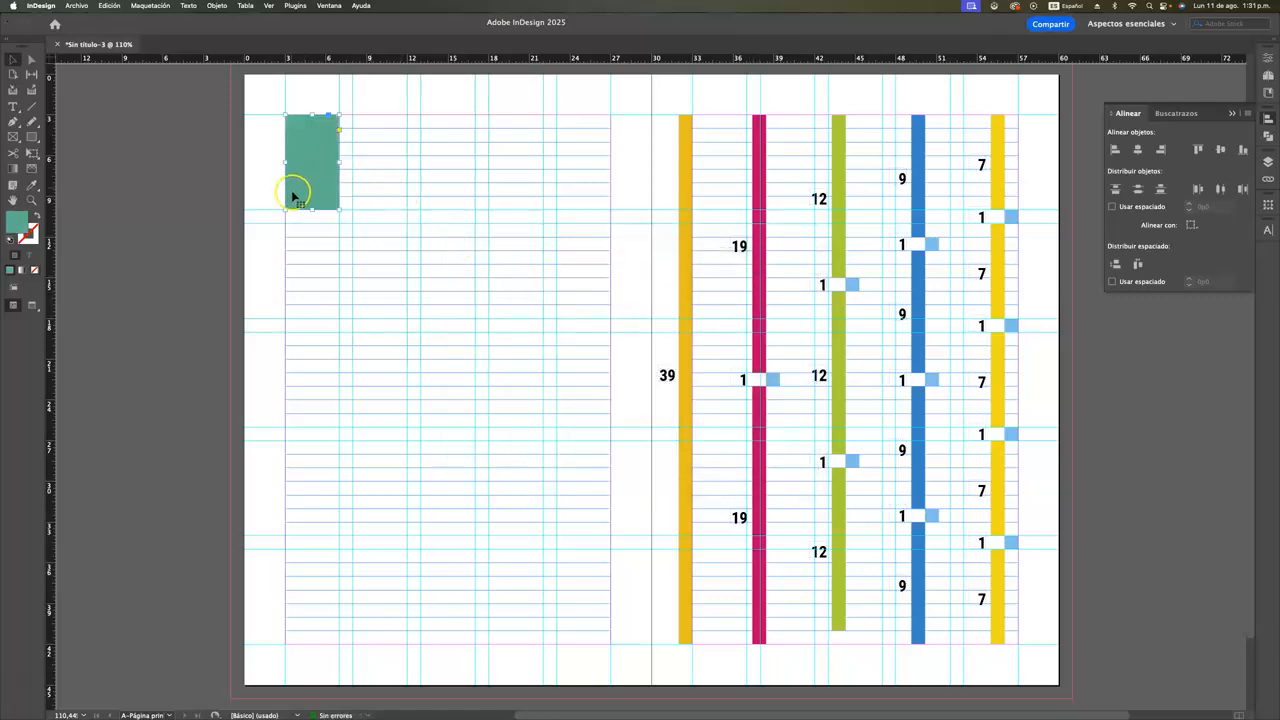
Duplicate the teal rectangle across the first row so all five modules between the column guides are filled
left_click_drag(312, 194, 383, 194)
left_click(315, 193)
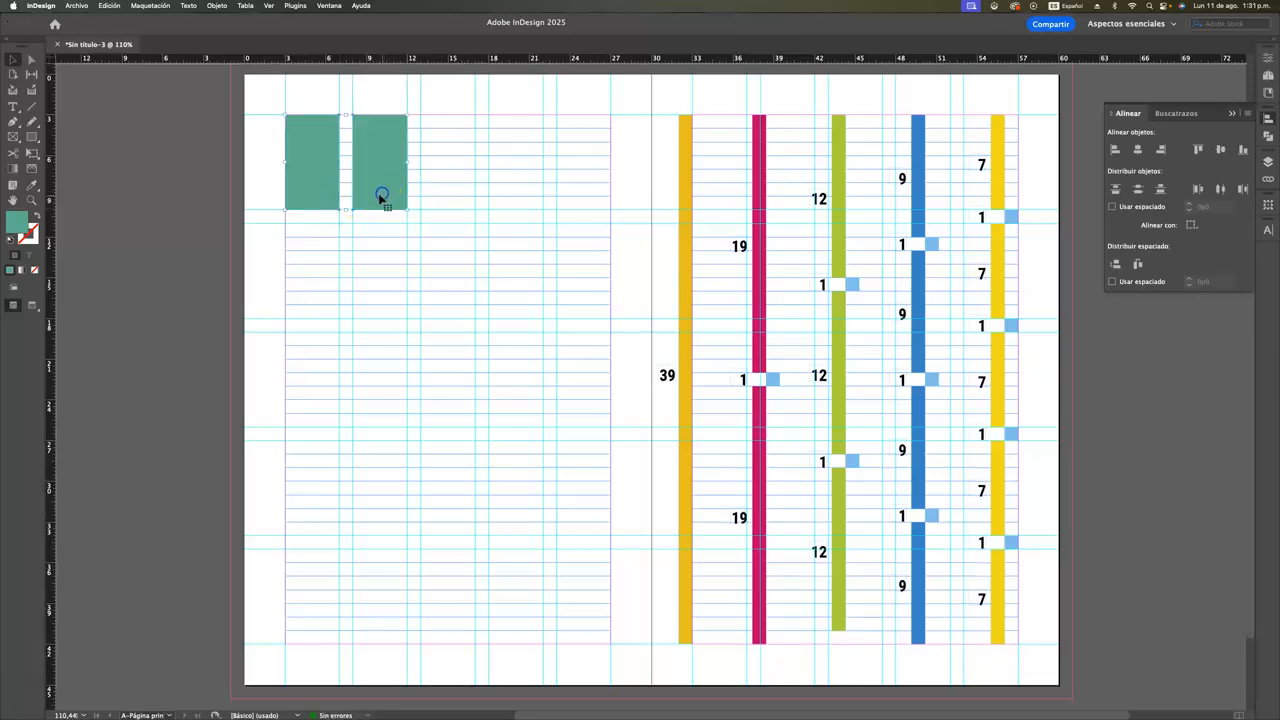
left_click_drag(378, 201, 513, 205)
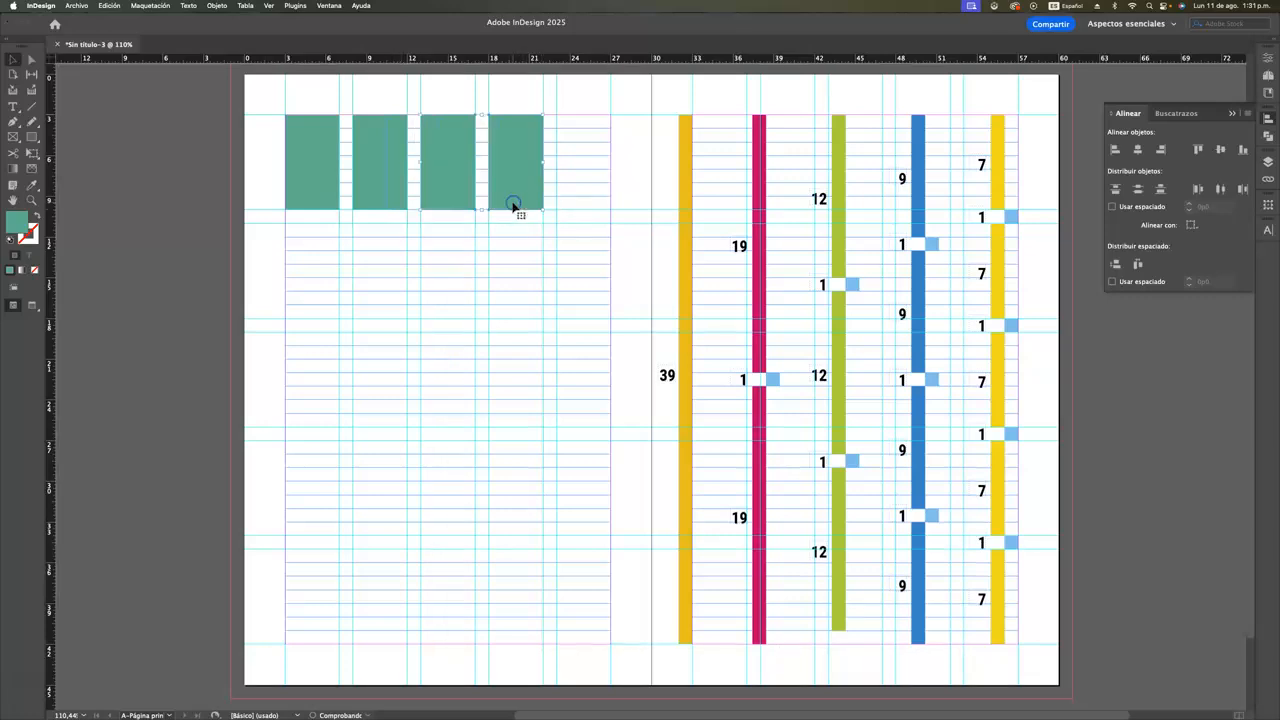
left_click(509, 90)
left_click_drag(516, 143, 585, 154)
key("super+z")
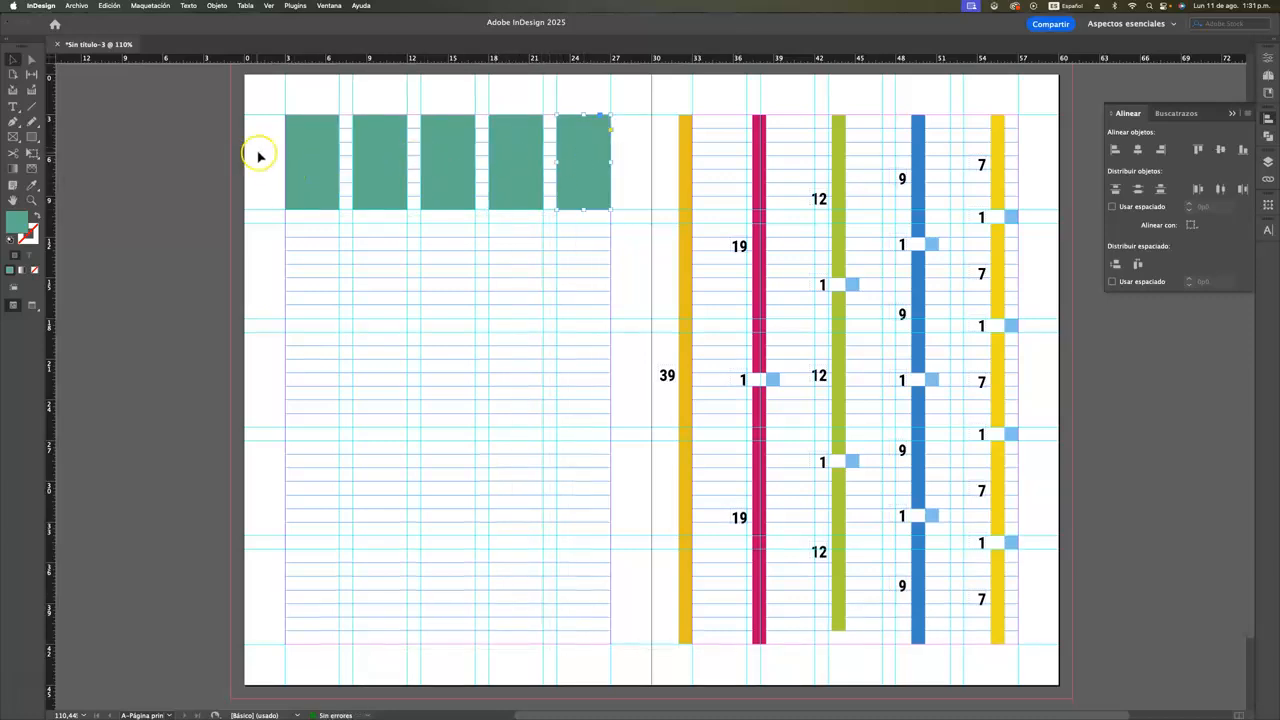
Duplicate the row of five teal rectangles downward into the four remaining rows of modules on the left page
left_click_drag(268, 152, 576, 272)
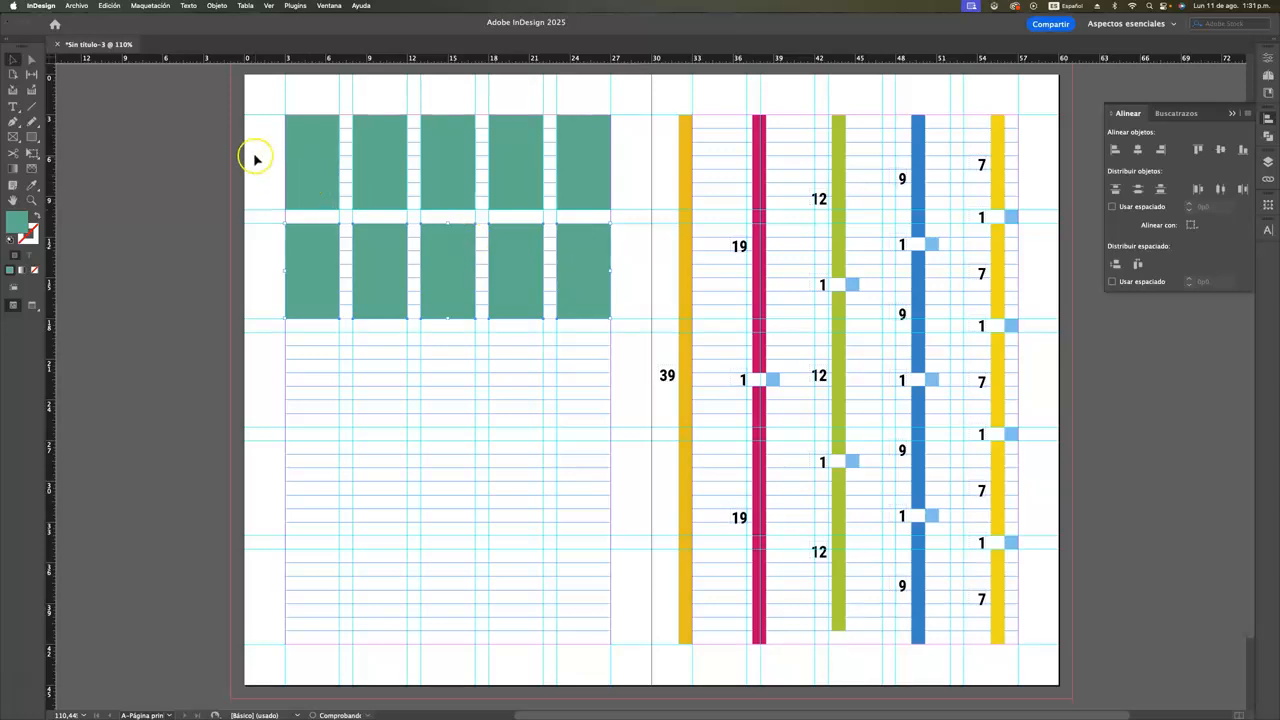
left_click_drag(265, 156, 607, 283)
left_click_drag(594, 183, 594, 401)
left_click_drag(262, 474, 612, 556)
left_click_drag(589, 487, 584, 588)
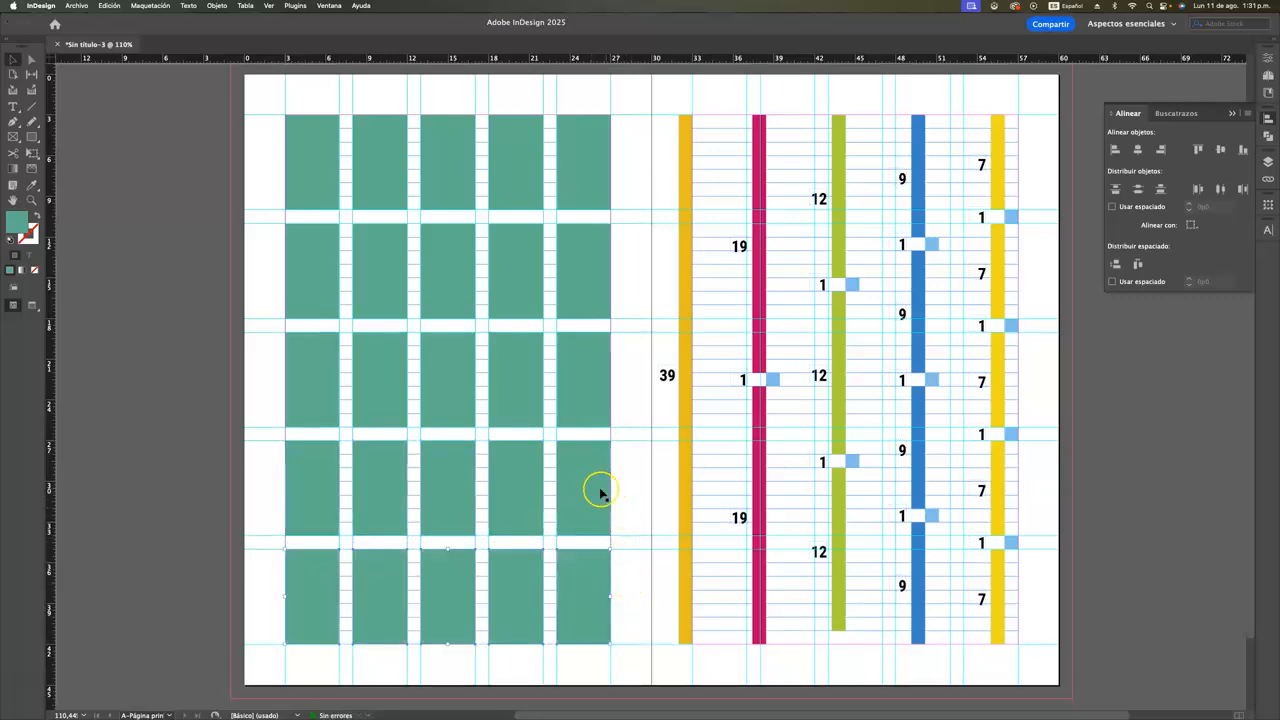